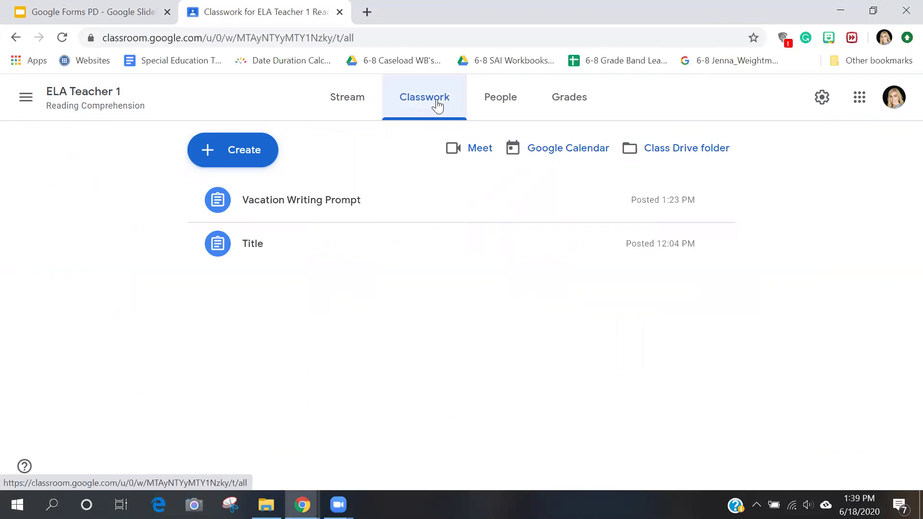
- Create a quiz assignment for the class and open its attached Blank Quiz form for editing
left_click(241, 150)
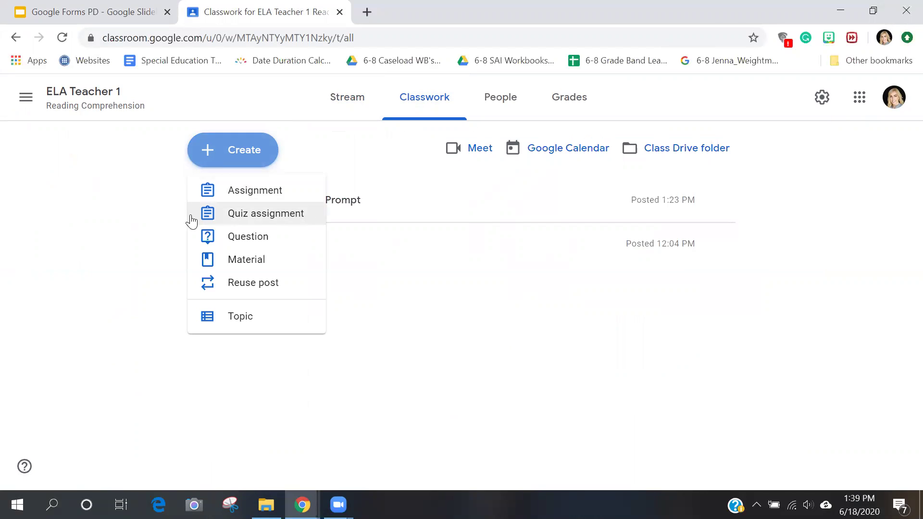
left_click(288, 215)
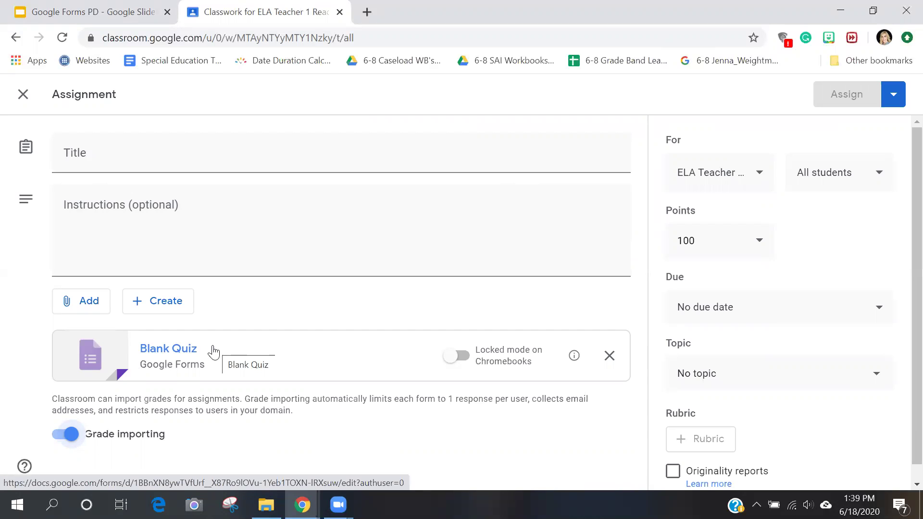
left_click(177, 356)
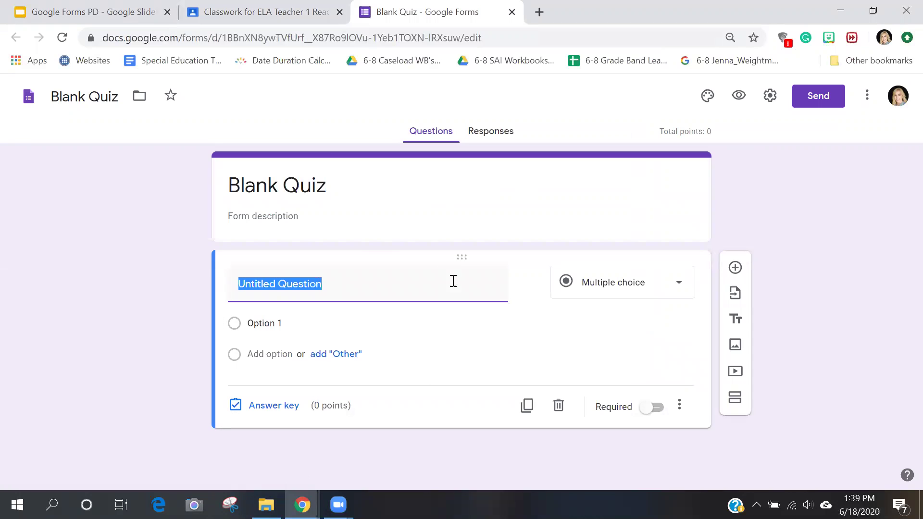
- Review the assignment's options for attaching materials in Google Classroom, and return to the Blank Quiz form
left_click(282, 15)
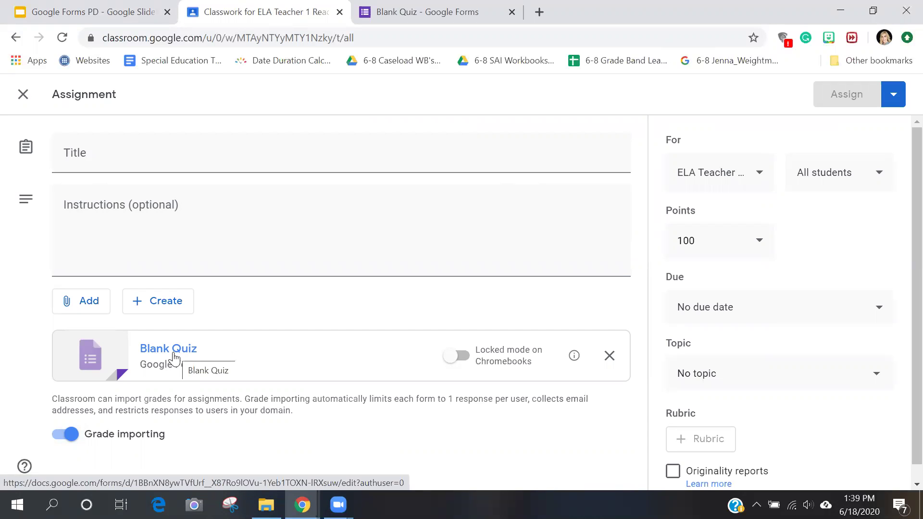
left_click(72, 305)
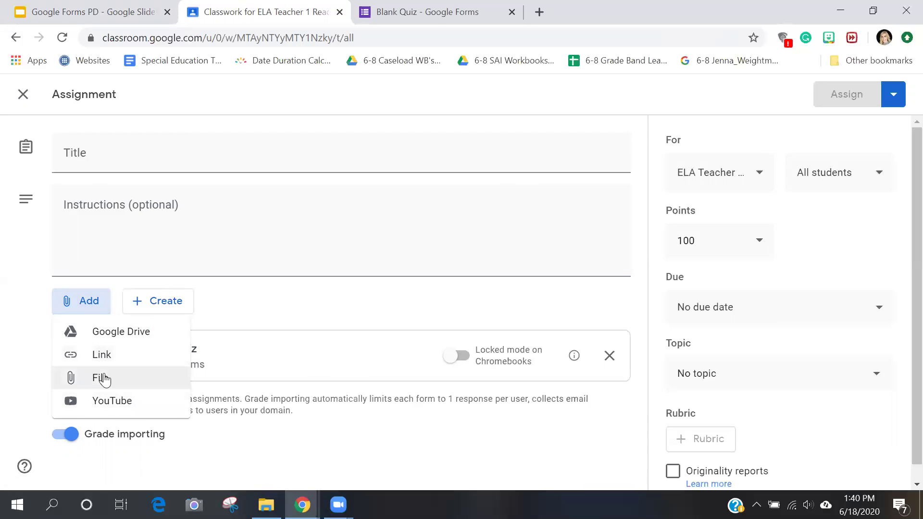
left_click(394, 7)
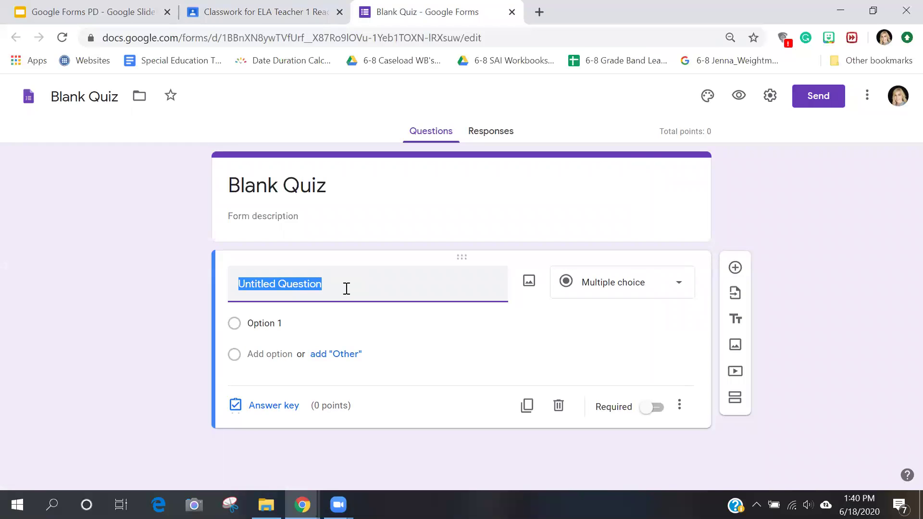
- Title the first question "Name:", keep it as a short answer and make it required
type("N")
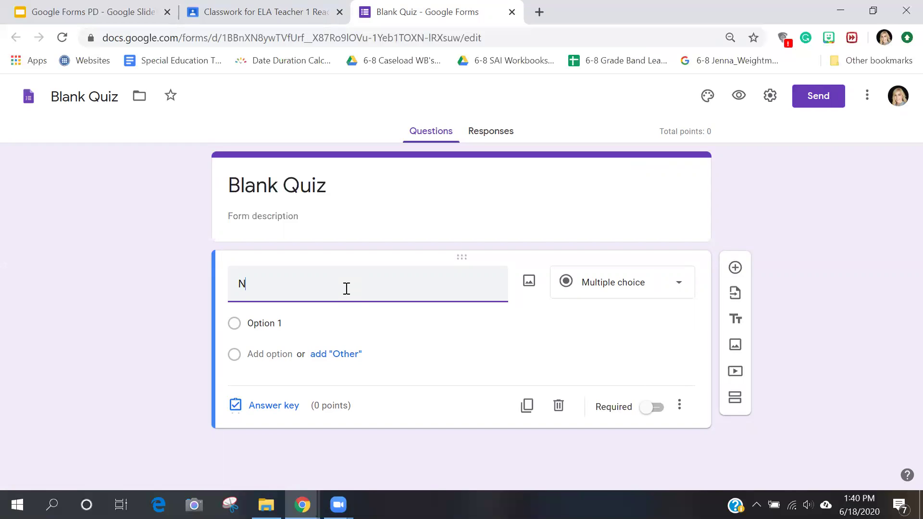
type("ame:")
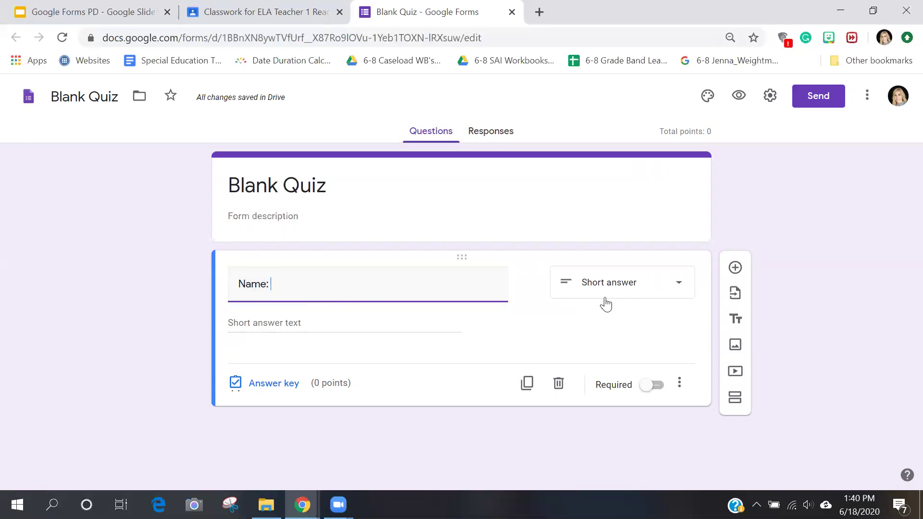
left_click(276, 329)
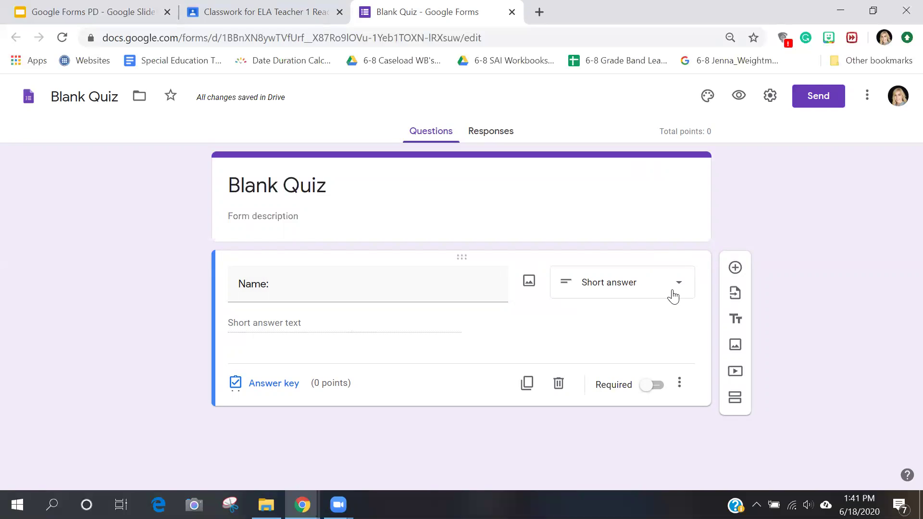
left_click(675, 292)
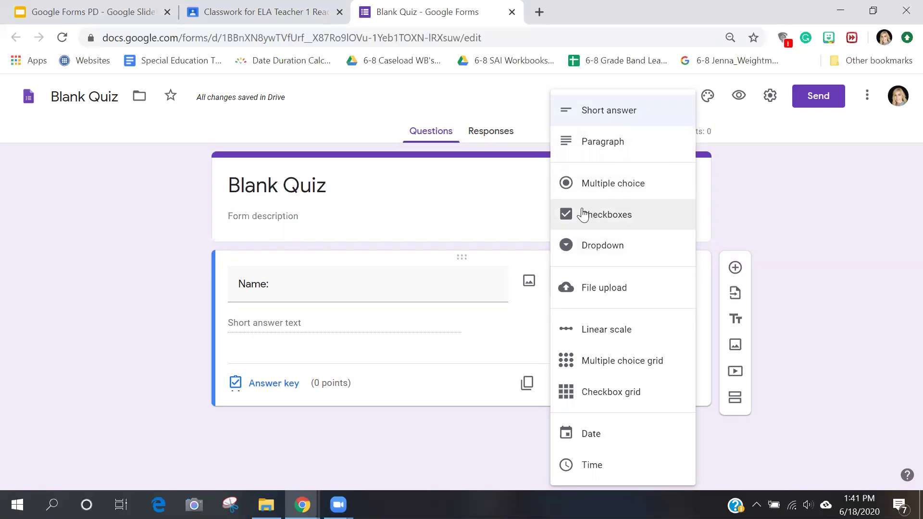
left_click(514, 321)
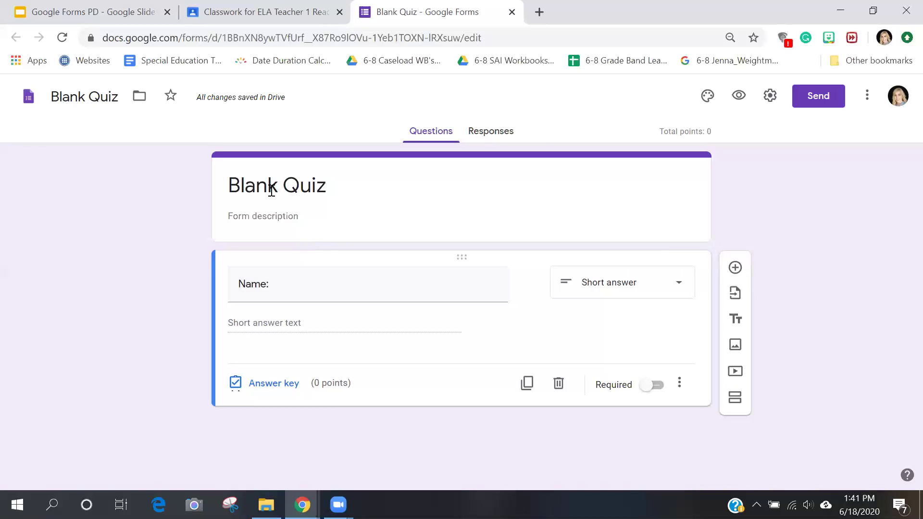
left_click(649, 385)
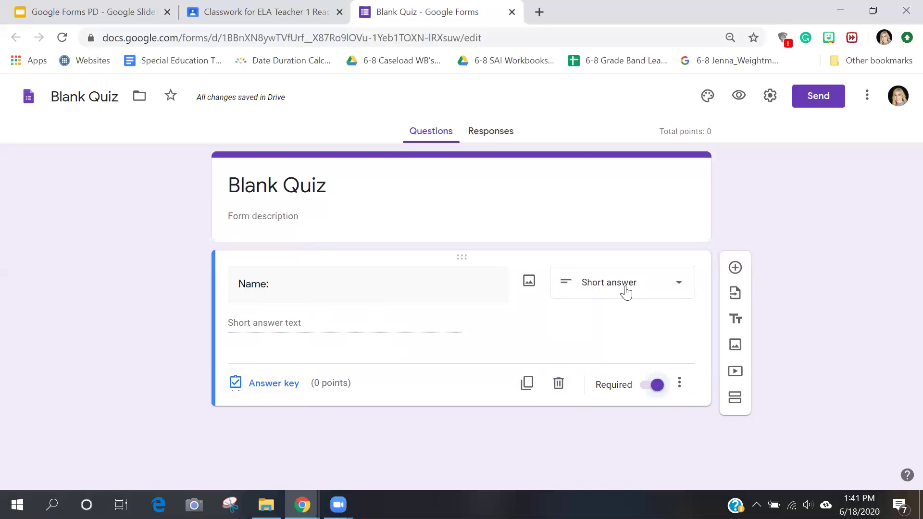
- Add a multiple choice question titled "Ask a Question about Video you Watched"
left_click(735, 269)
scroll(670, 289, "down", 1)
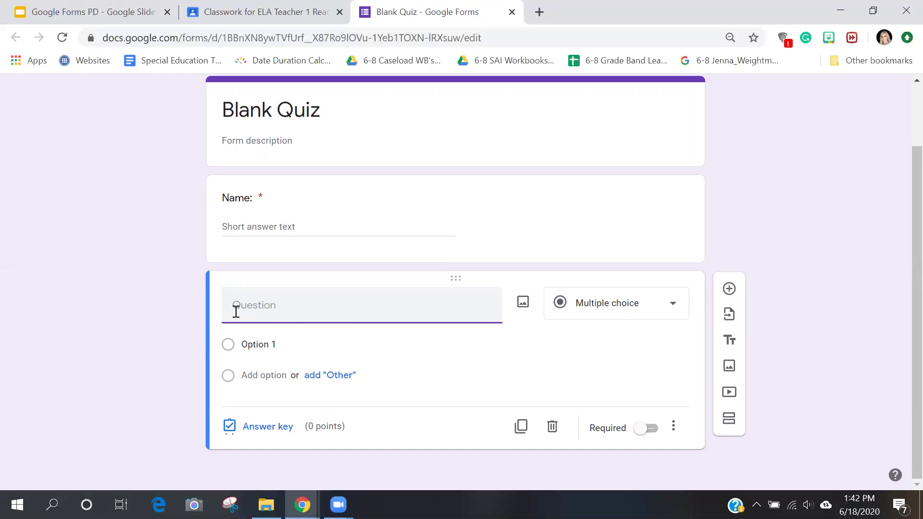
type("Ask a Question about Video ")
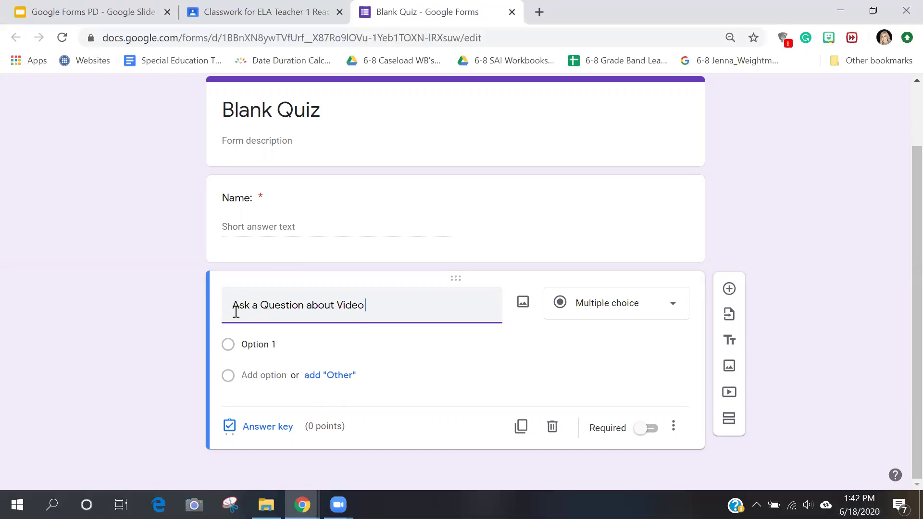
type("you Watched")
left_click(627, 313)
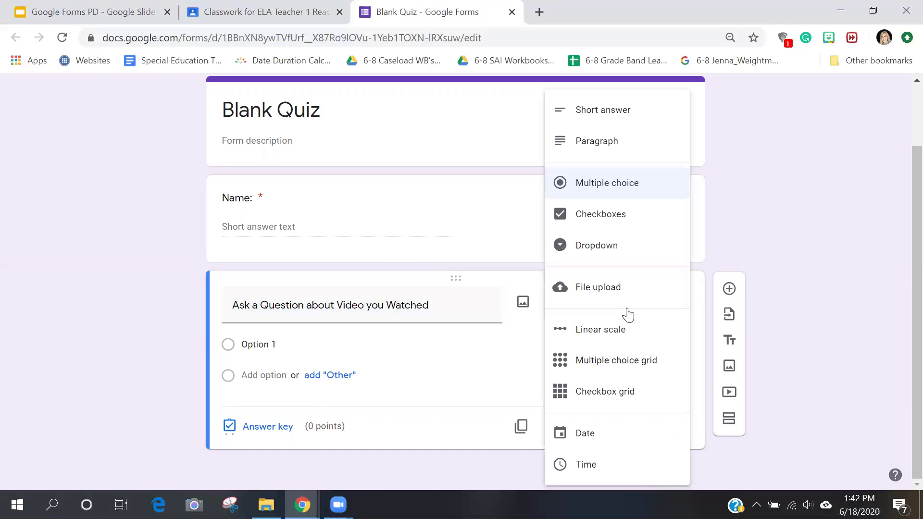
left_click(611, 188)
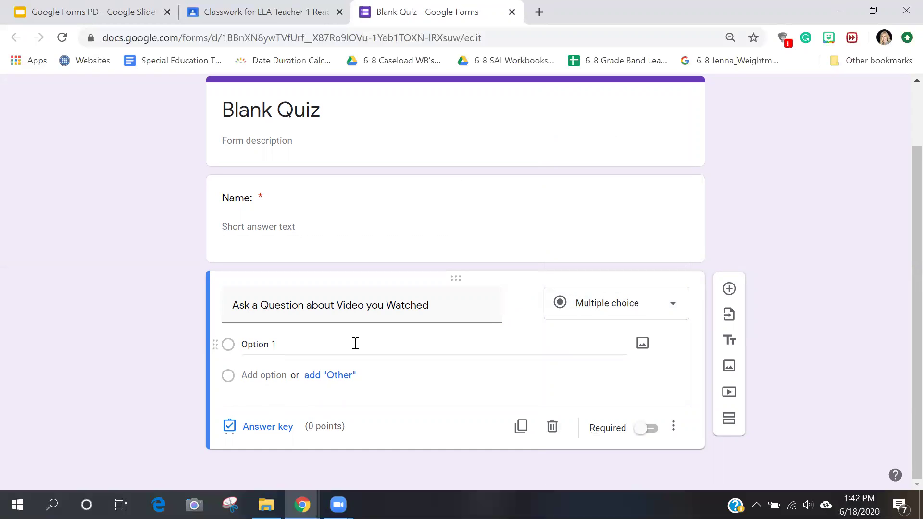
- Enter blue, red, orange and yellow as the answer options of the video question
left_click(269, 343)
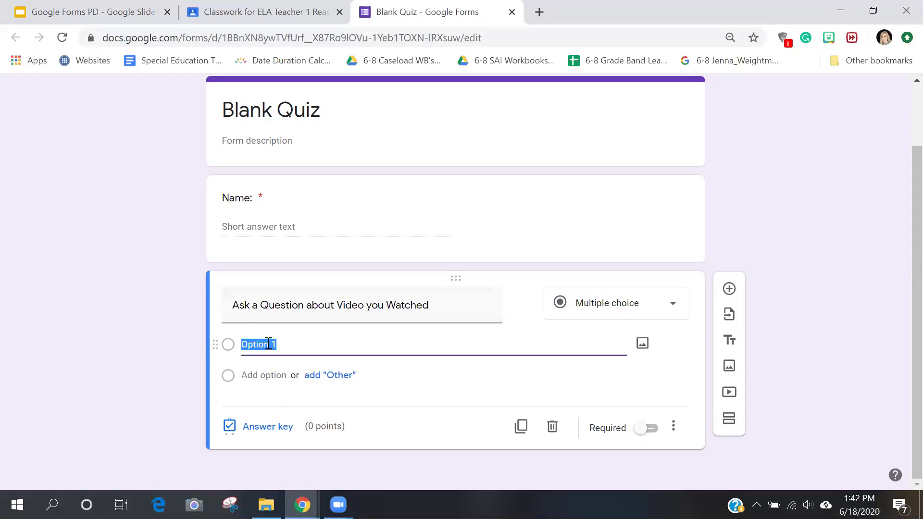
type("blue")
left_click(271, 376)
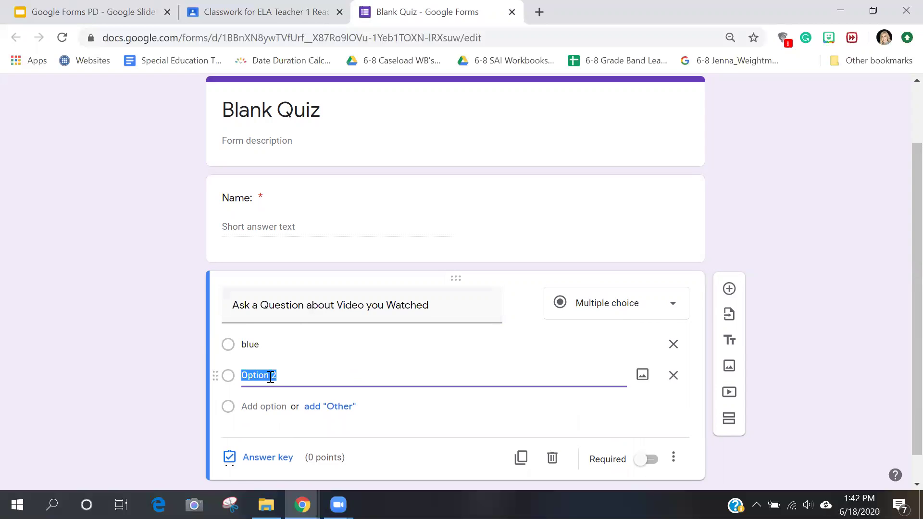
left_click(269, 407)
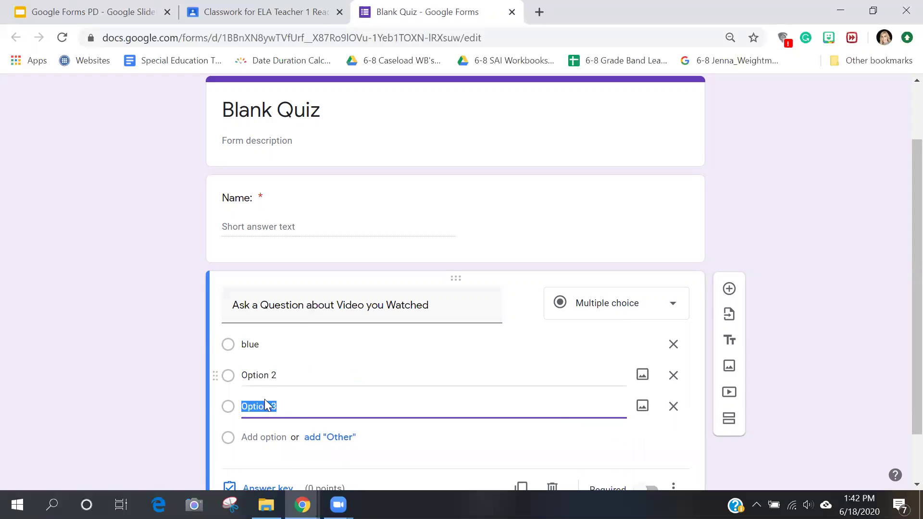
left_click(269, 375)
type("red")
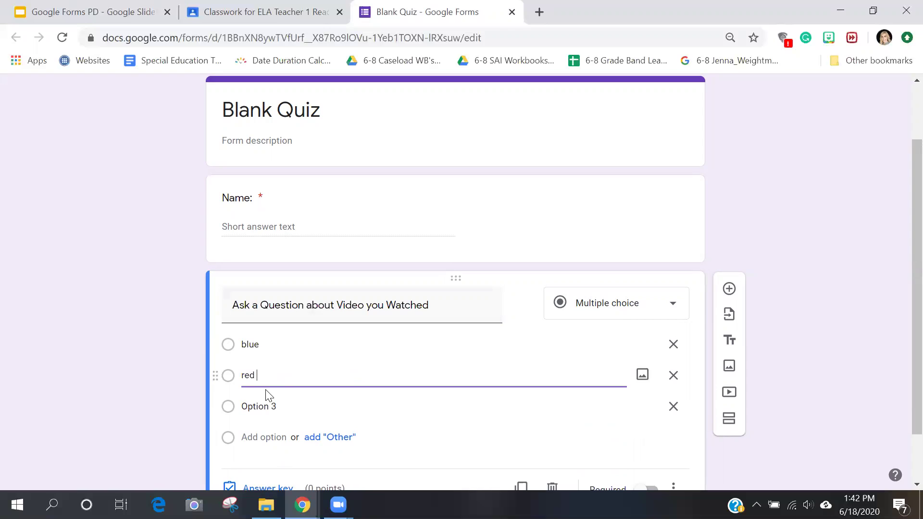
left_click(267, 406)
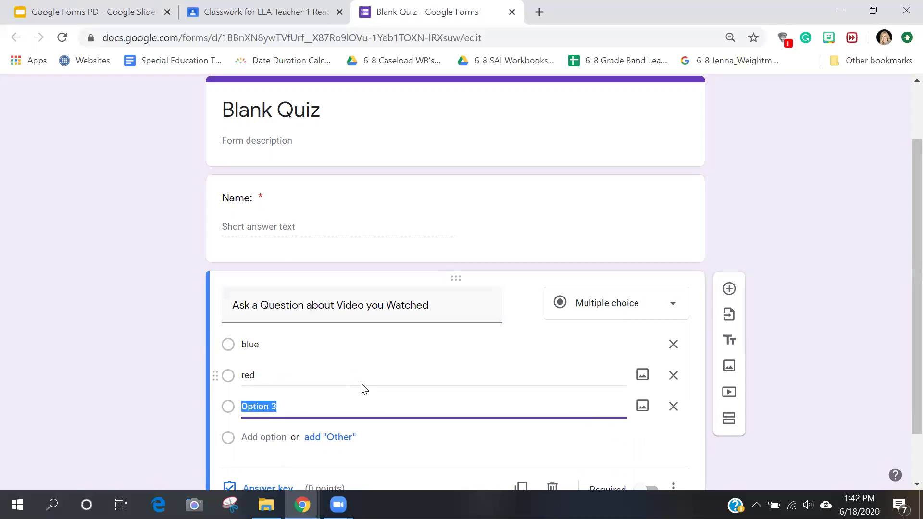
type("or")
key("BackSpace")
type("range")
left_click(271, 437)
scroll(289, 375, "down", 1)
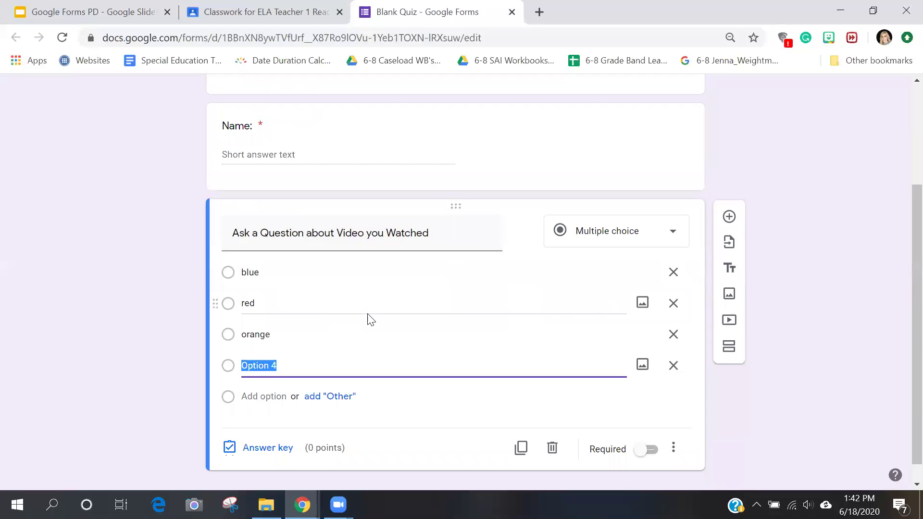
type("yellow")
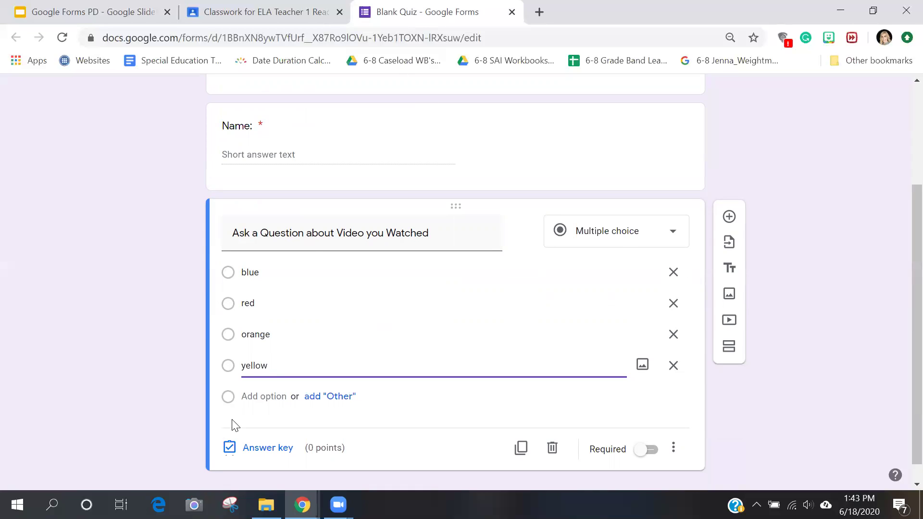
- Mark red as the correct answer in the video question's answer key and make the question required
left_click(259, 452)
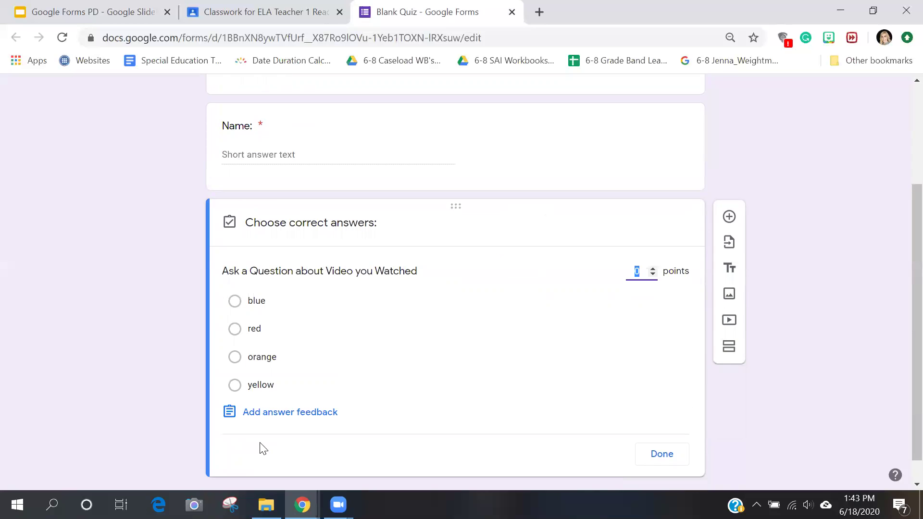
left_click(235, 328)
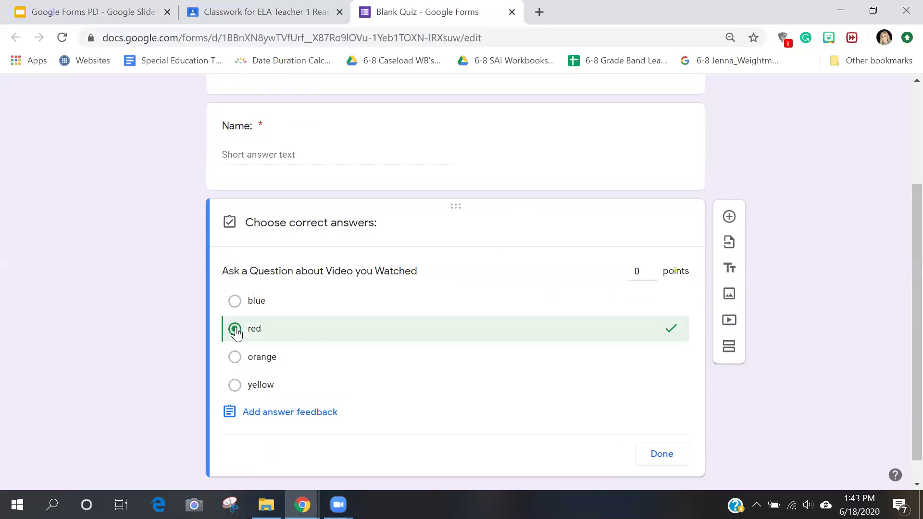
left_click(662, 454)
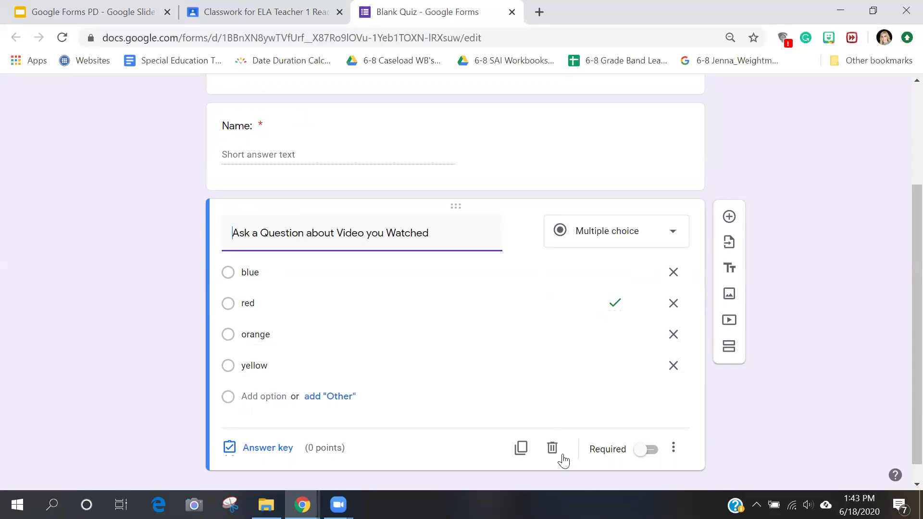
left_click(644, 449)
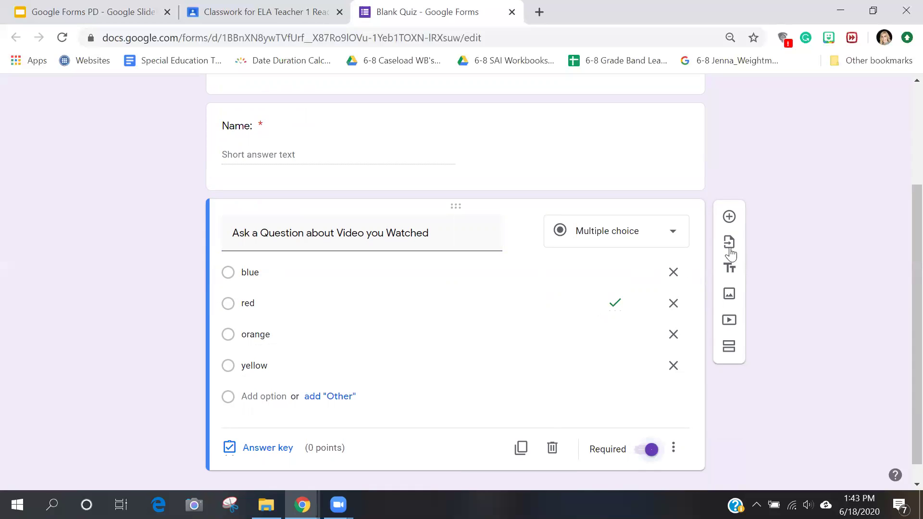
- Add a short answer question titled "Explain in one sentence what you learned:"
left_click(730, 216)
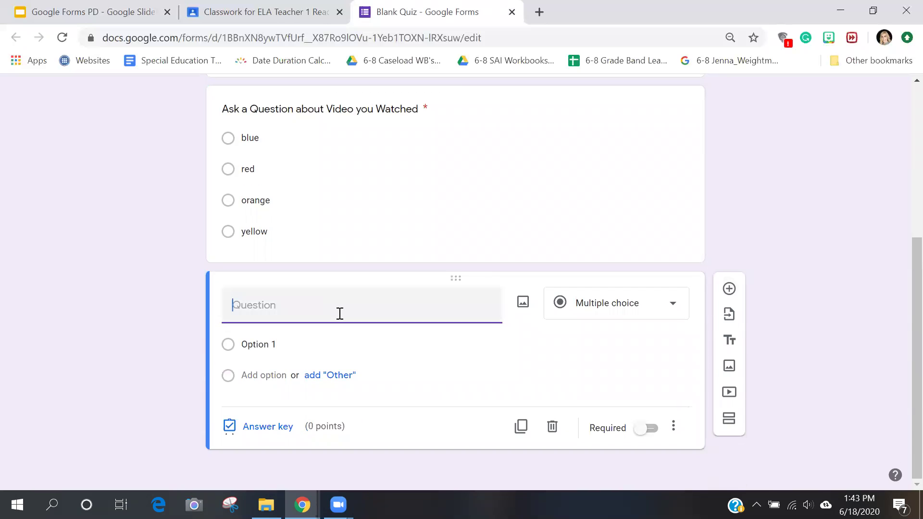
type("Ex")
key("BackSpace")
type("xplain in one sentence what ")
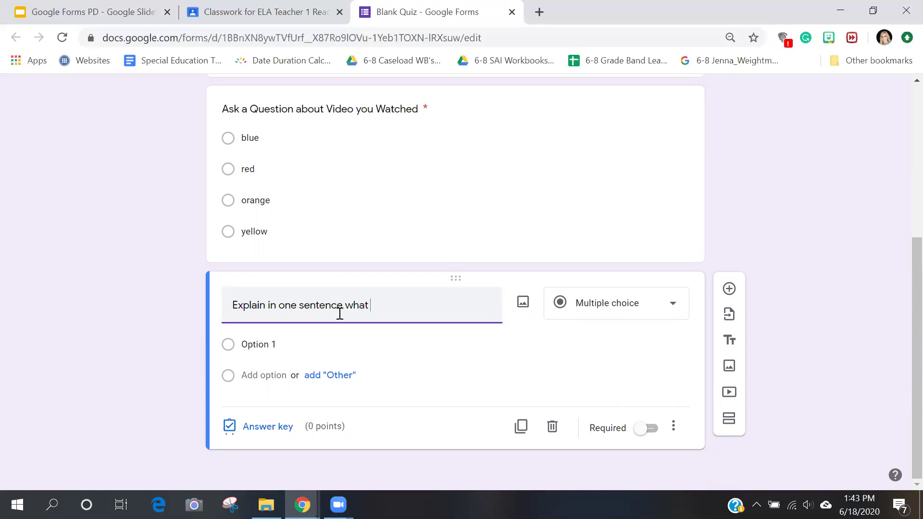
type("you learned:")
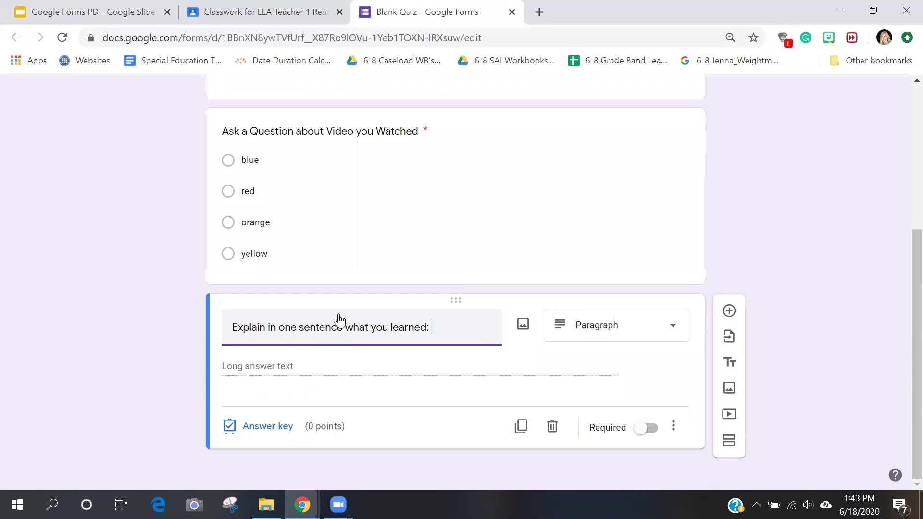
left_click(557, 327)
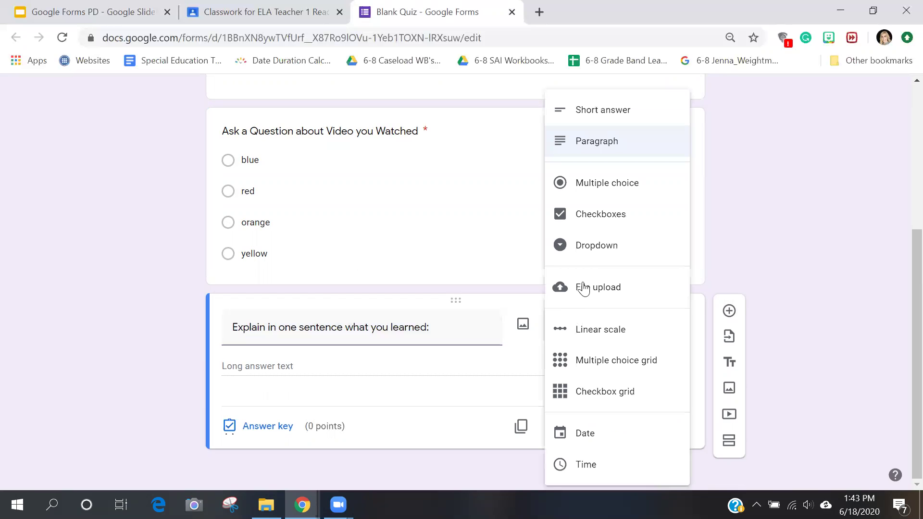
left_click(595, 111)
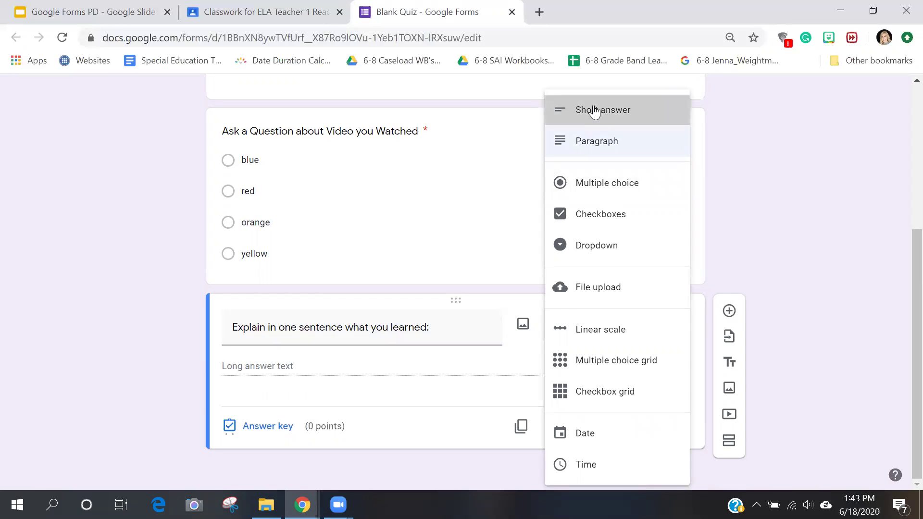
left_click(268, 428)
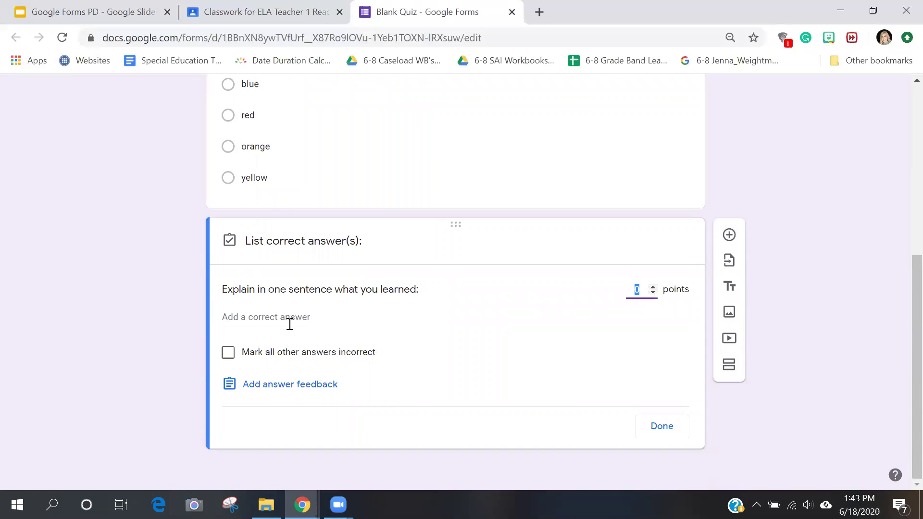
left_click(255, 315)
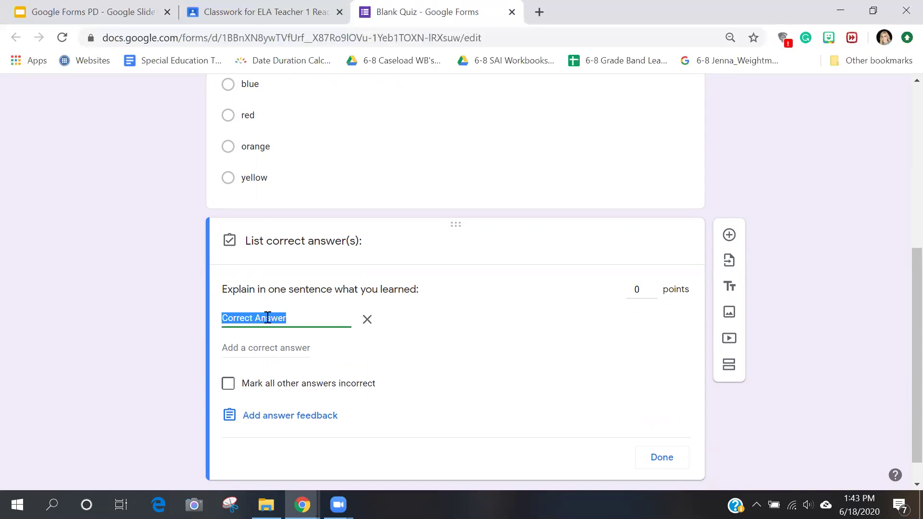
left_click(368, 321)
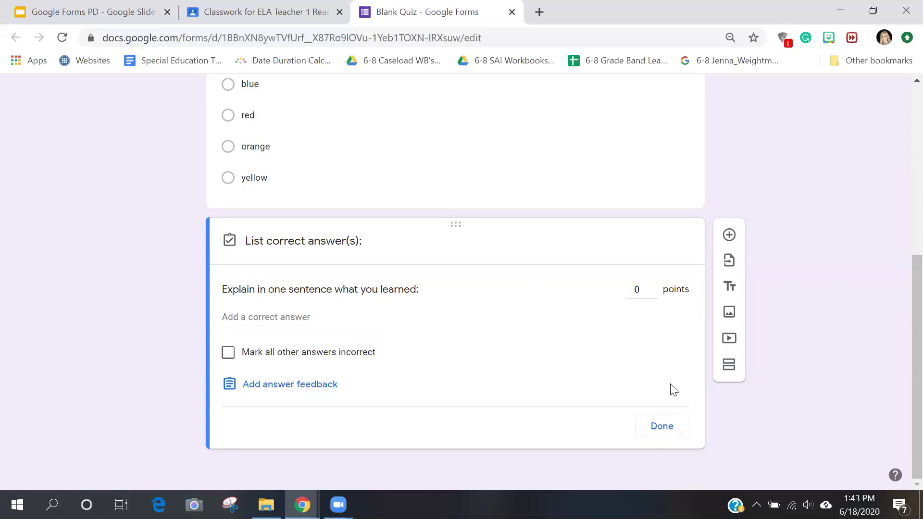
left_click(656, 427)
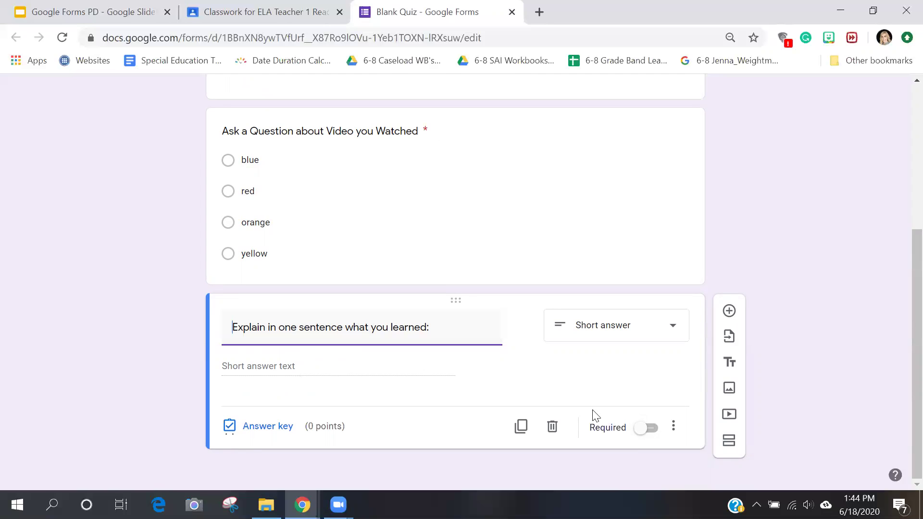
- Make the short answer question "Explain in one sentence what you learned:" required
left_click(644, 430)
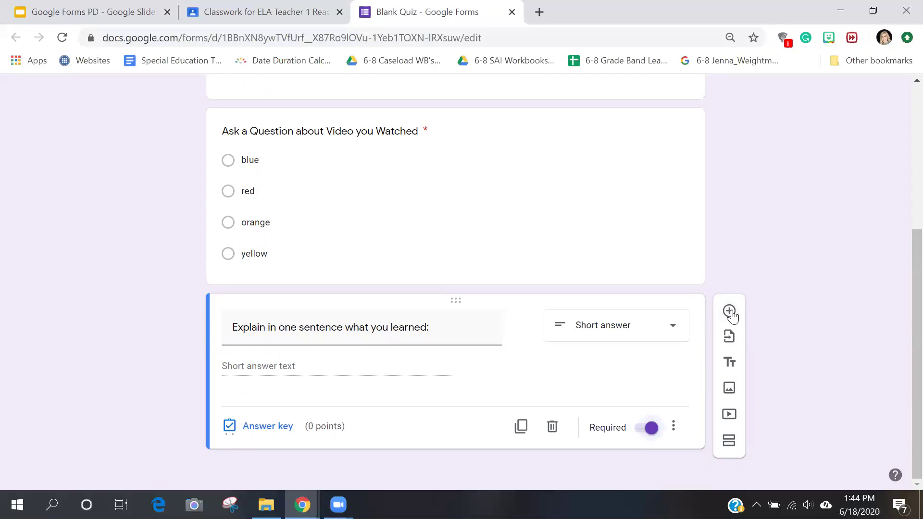
left_click(729, 388)
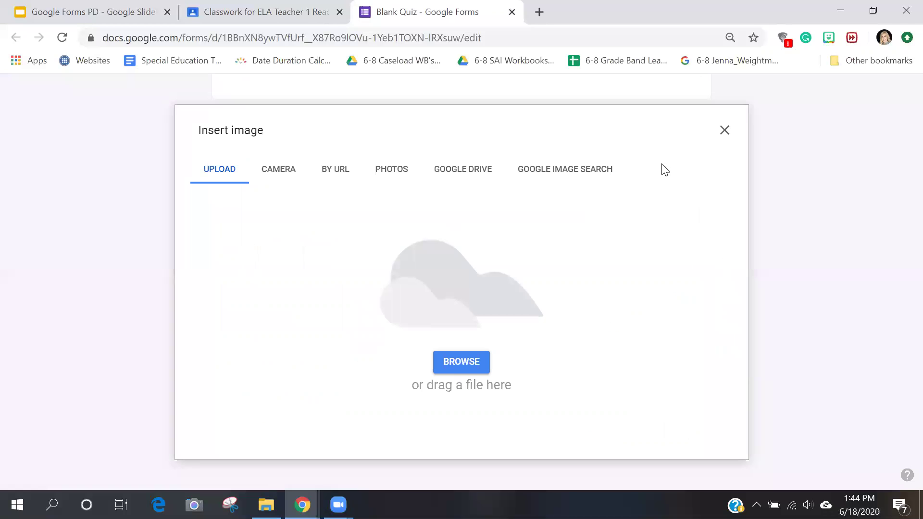
left_click(721, 132)
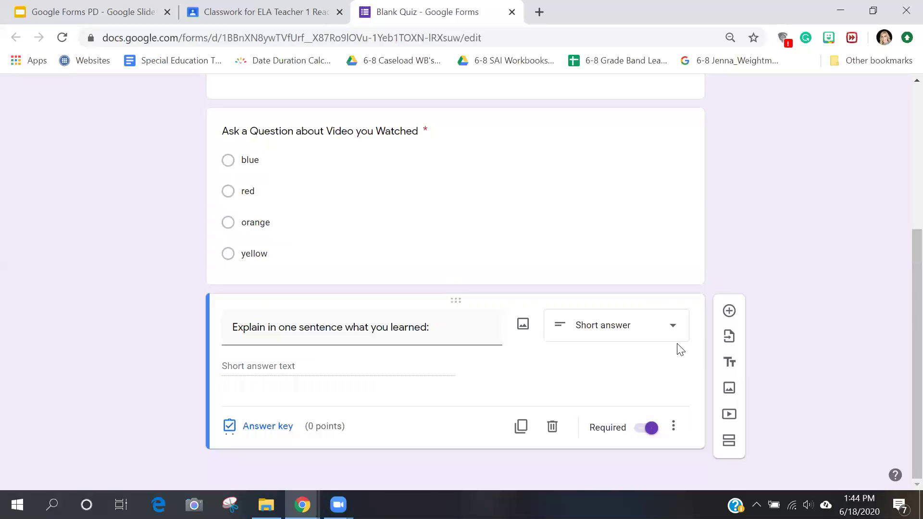
- Add a paragraph question titled "Summarize in a paragraph what you have learned."
left_click(729, 311)
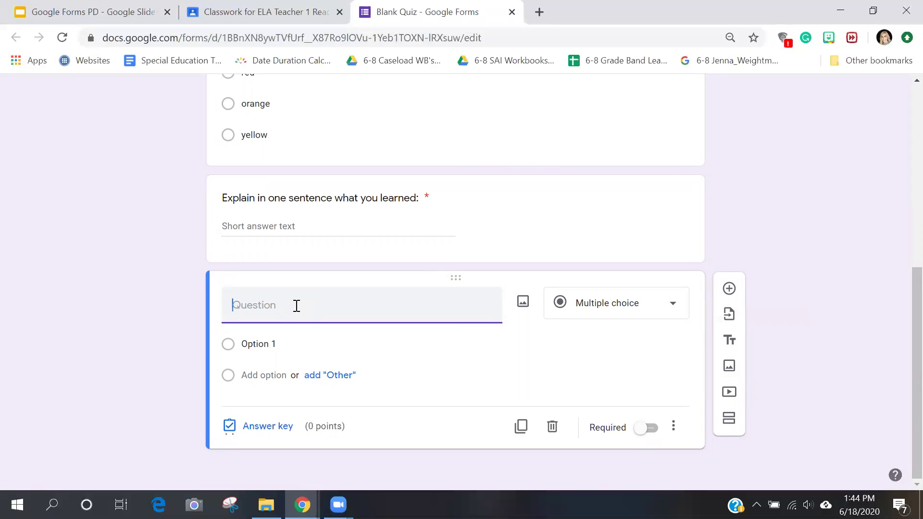
type("SUmmarize in a paragraph")
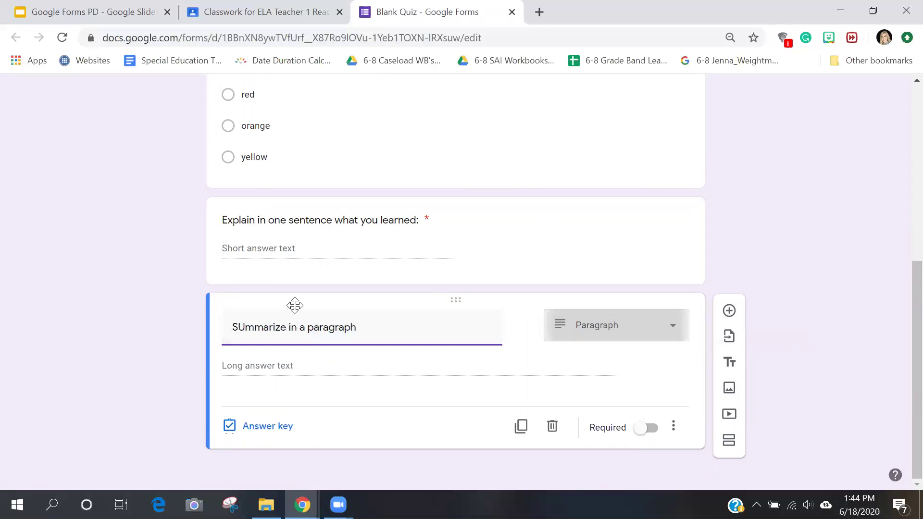
type(" what you ha")
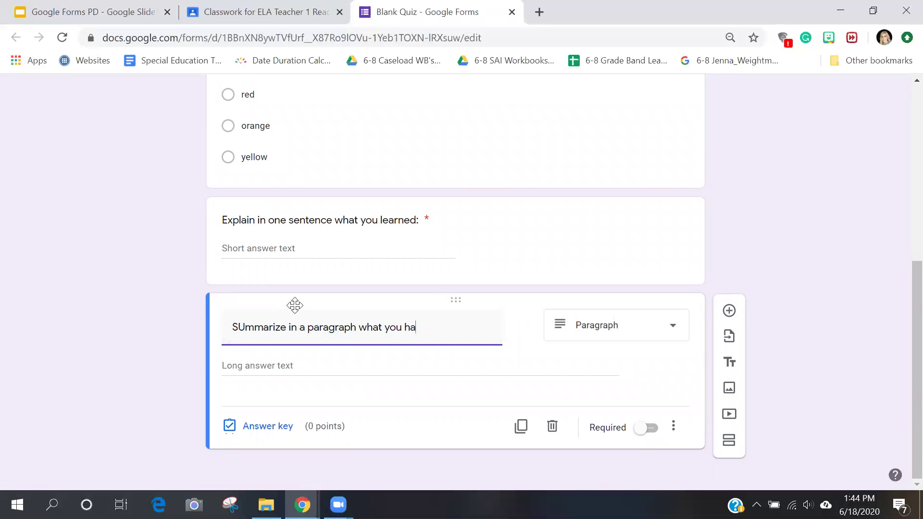
type("ve learned.")
left_click(246, 329)
key("BackSpace")
type("u")
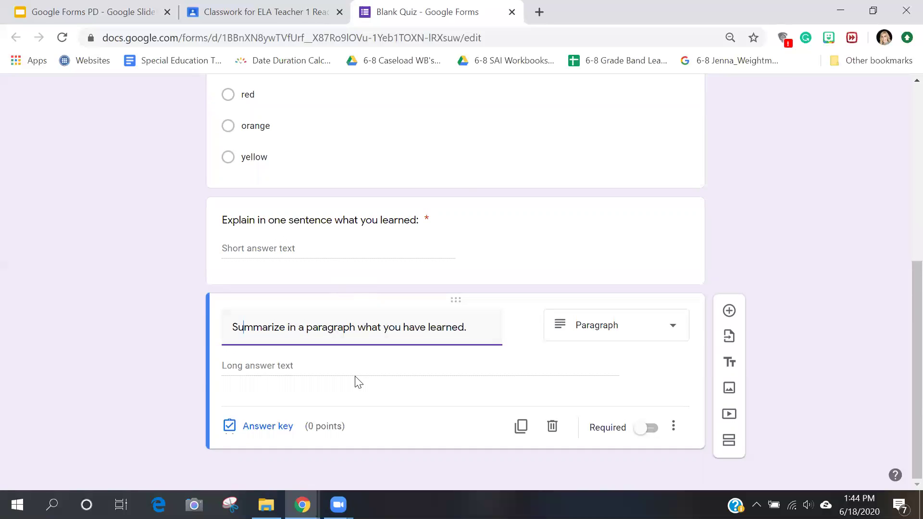
left_click(312, 366)
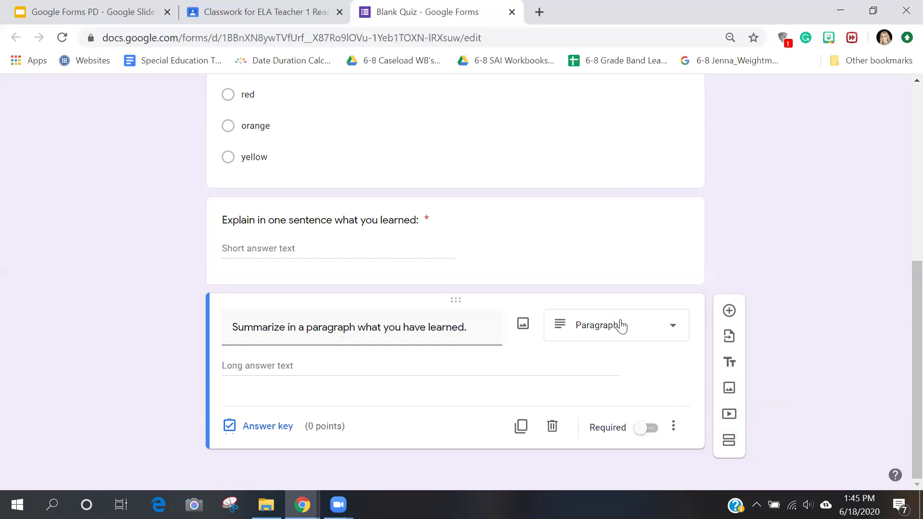
- Add a checkboxes question titled "Check all that are correct."
left_click(729, 311)
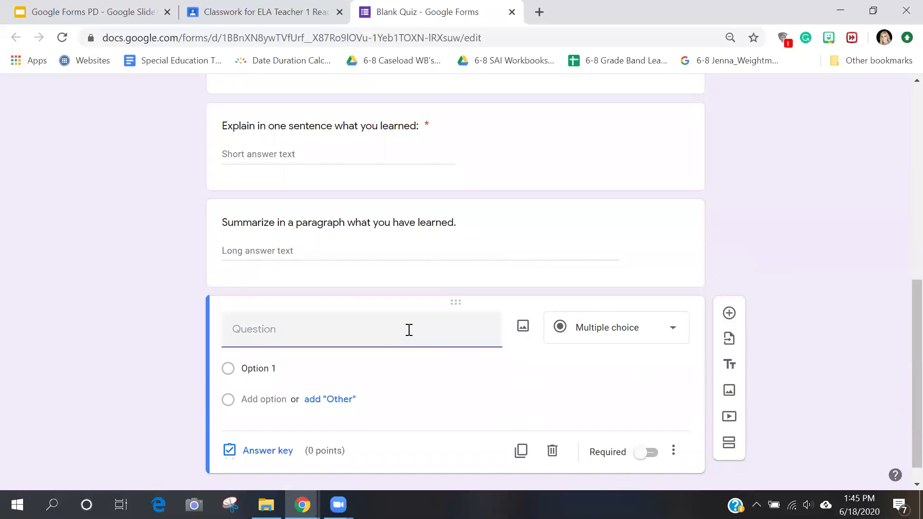
type("Check all that ar")
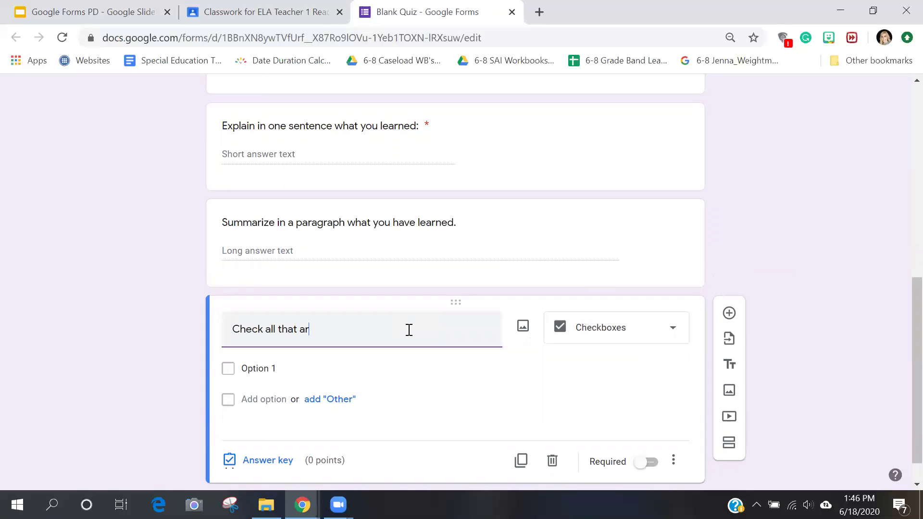
type("e correct.")
left_click(654, 338)
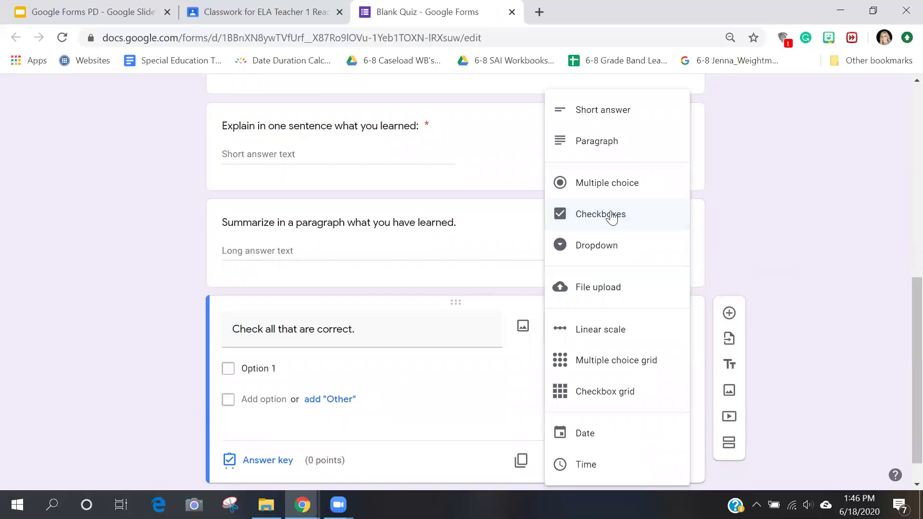
left_click(553, 221)
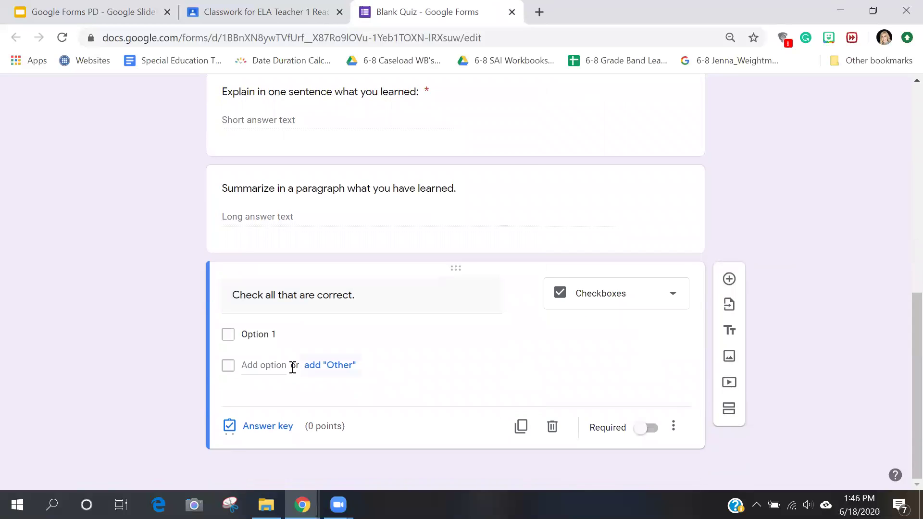
- Add Option 2, Option 3 and Option 4 to the checkboxes question
left_click(254, 367)
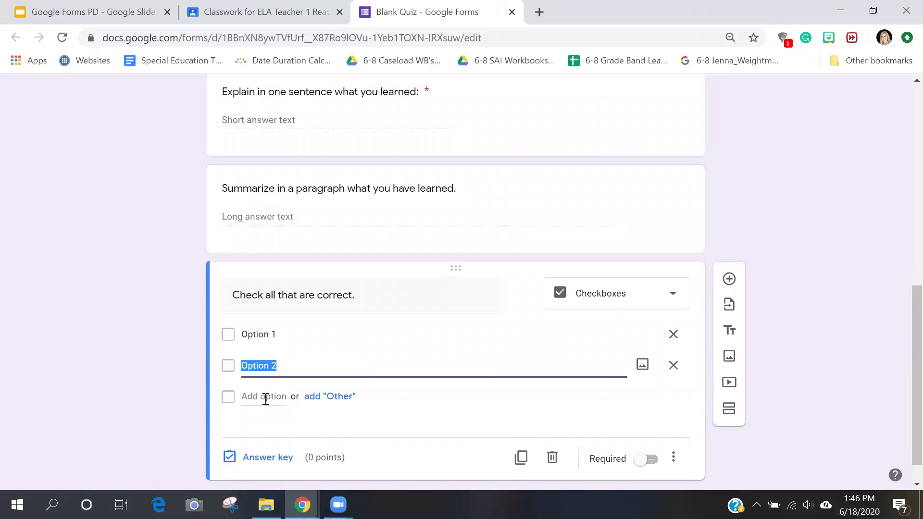
left_click(266, 399)
left_click(270, 364)
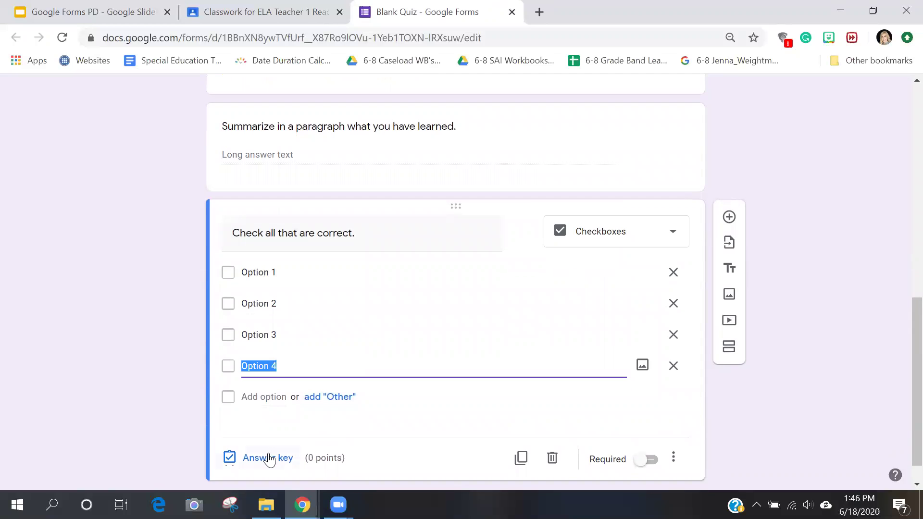
- Mark Option 1 and Option 3 as correct in the checkboxes question's answer key and make the question required
left_click(257, 458)
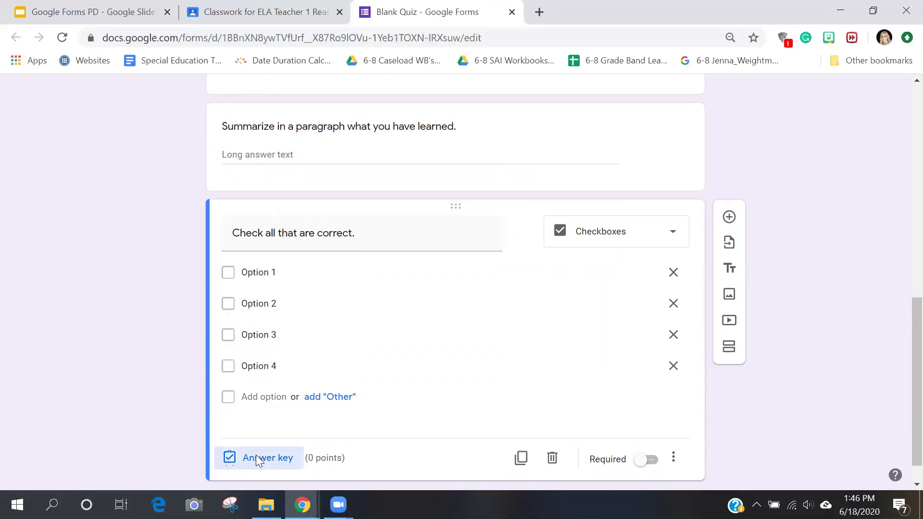
left_click(236, 302)
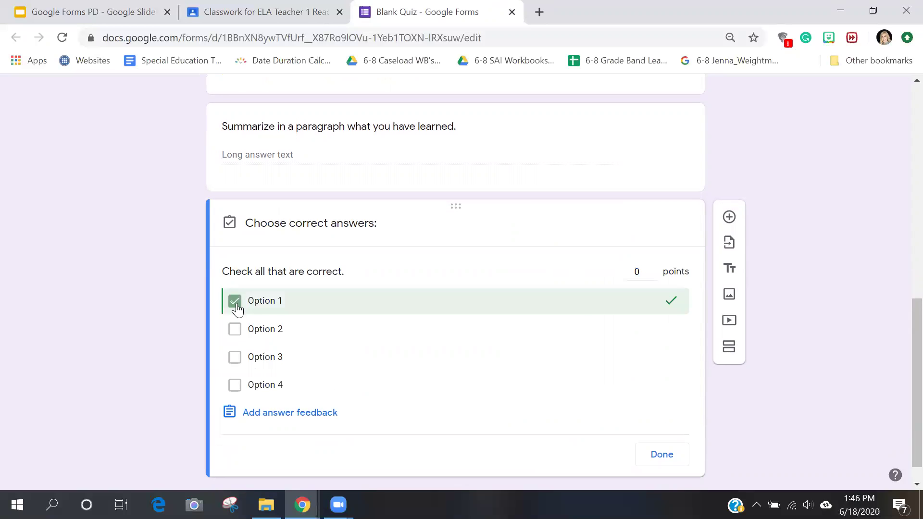
left_click(235, 361)
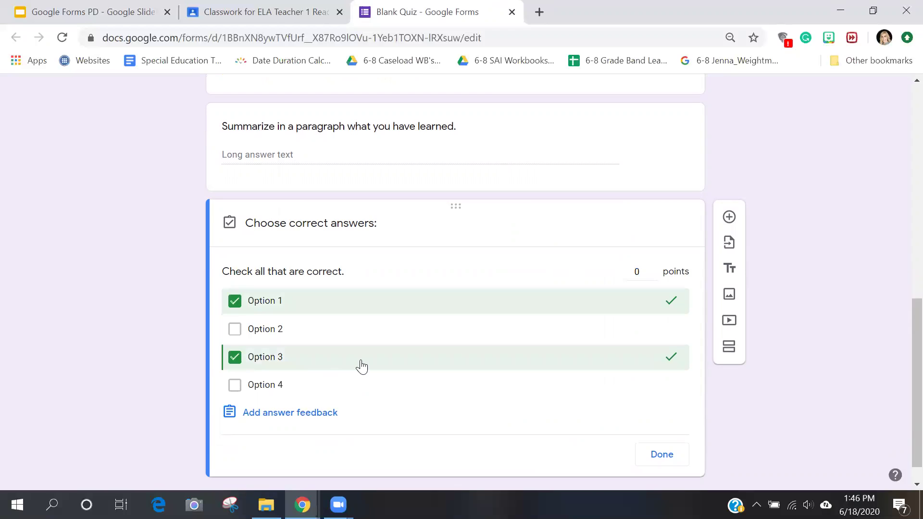
left_click(649, 456)
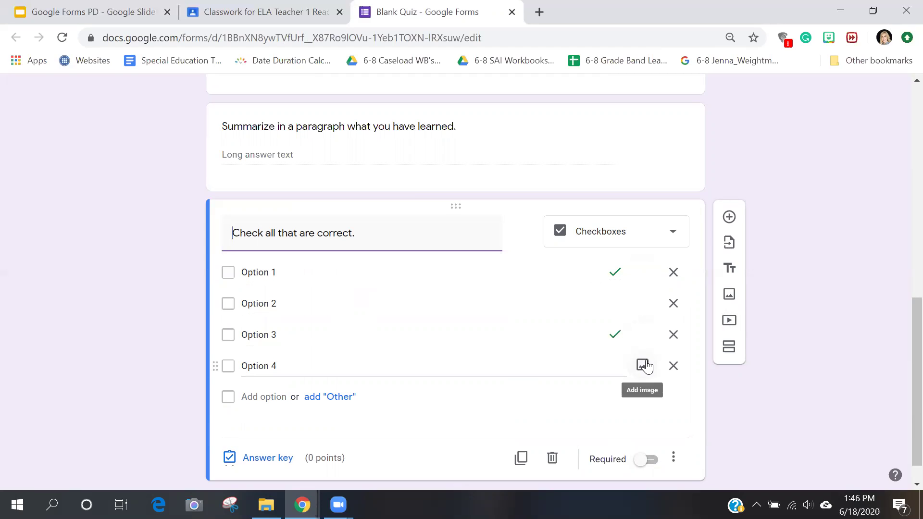
scroll(634, 440, "down", 1)
left_click(644, 427)
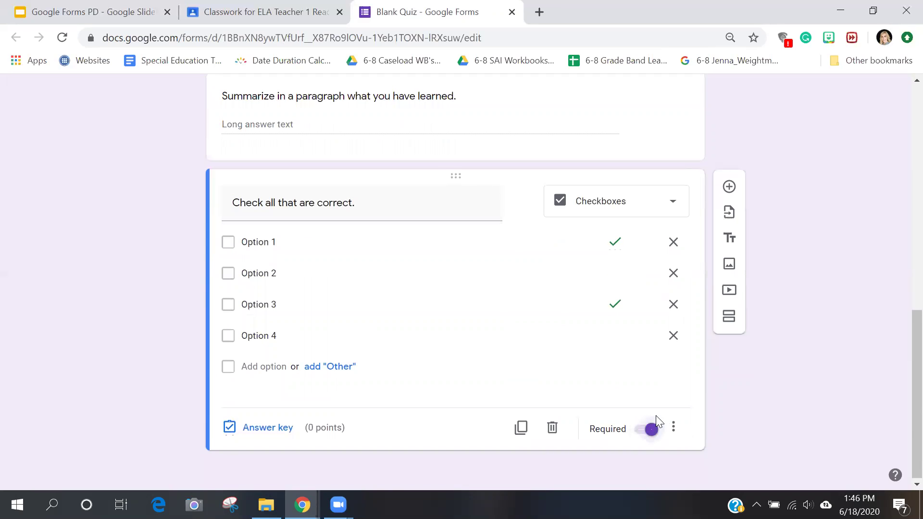
- Make the paragraph question about summarizing what was learned required
scroll(629, 268, "up", 3)
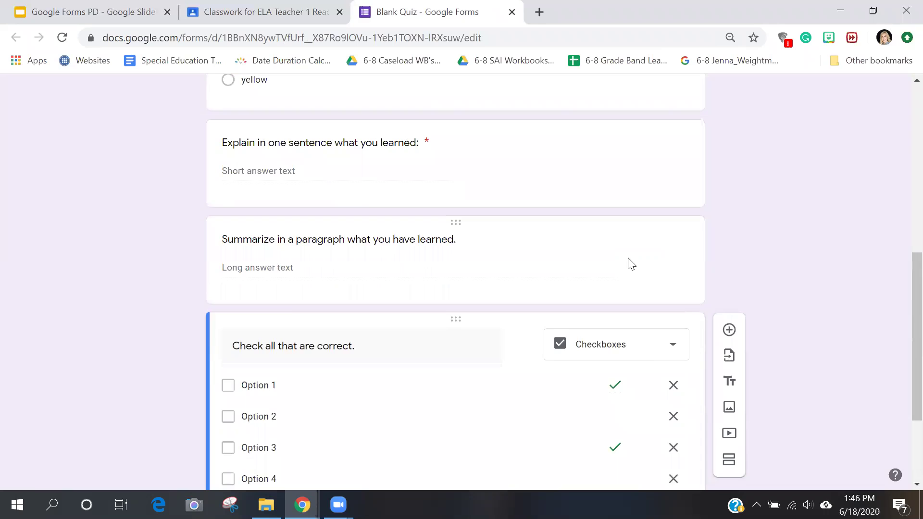
left_click(631, 265)
left_click(650, 350)
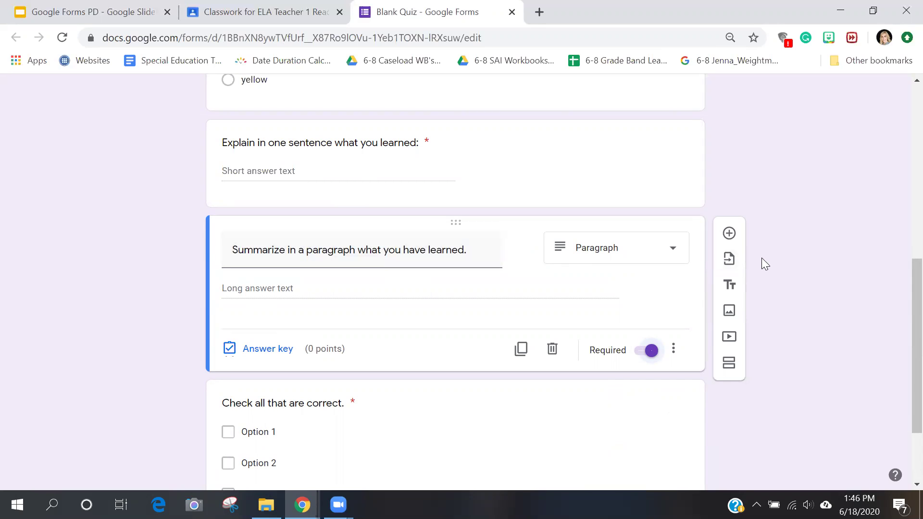
- Change the title in the form's header to "Example Quiz"
scroll(762, 257, "up", 8)
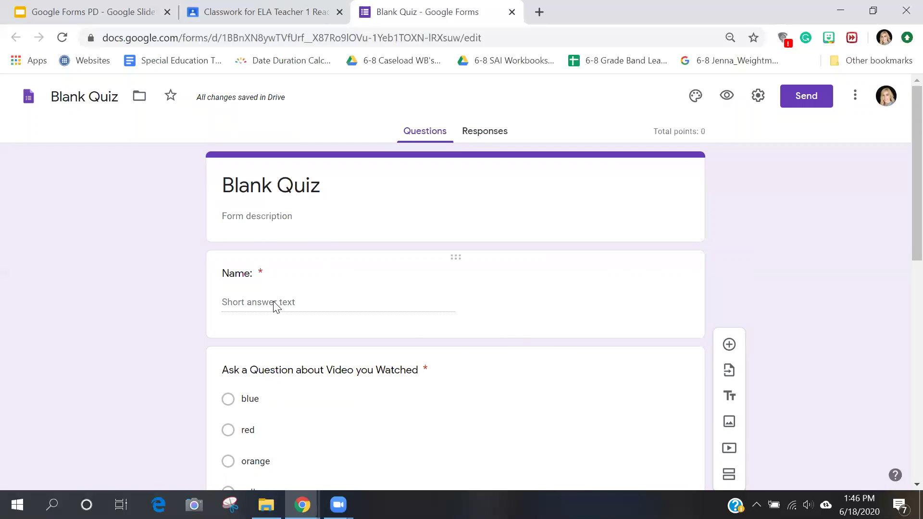
left_click(280, 191)
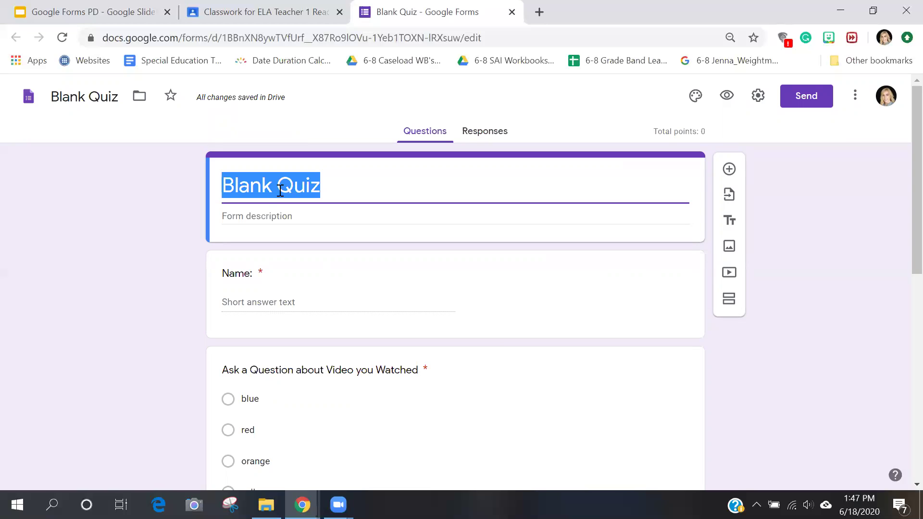
type("Exa")
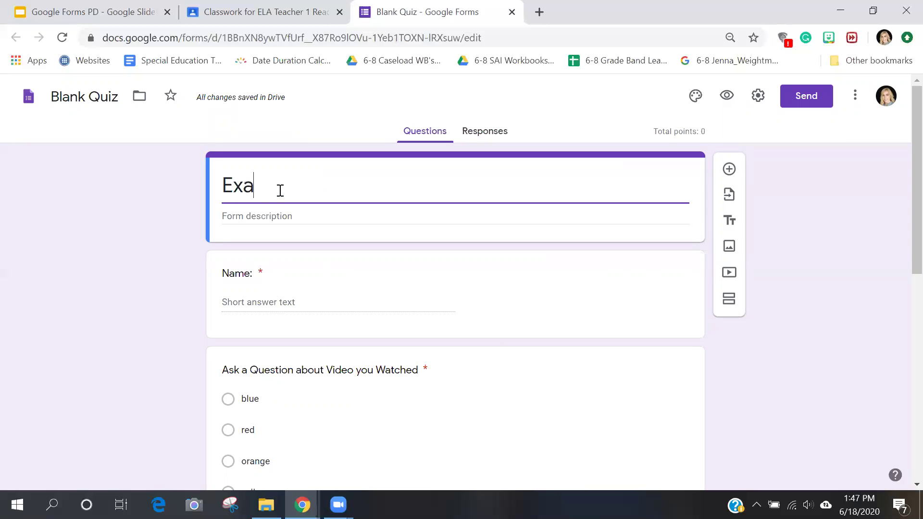
type("mple Quiz")
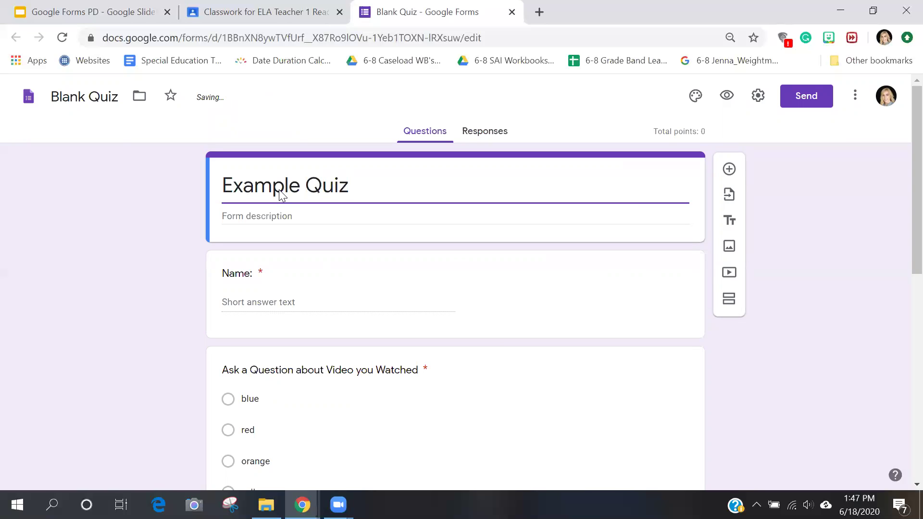
left_click(144, 186)
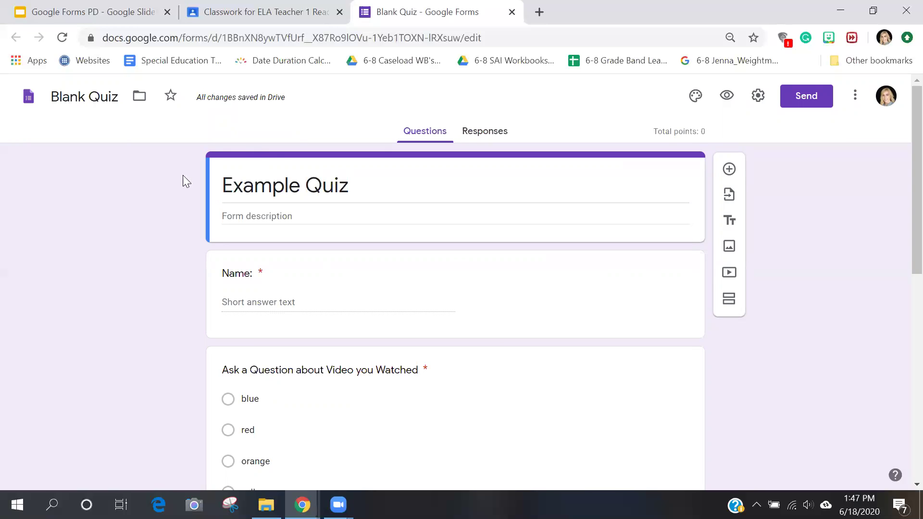
- Rename the form's file as "Example Quiz"
triple_click(101, 99)
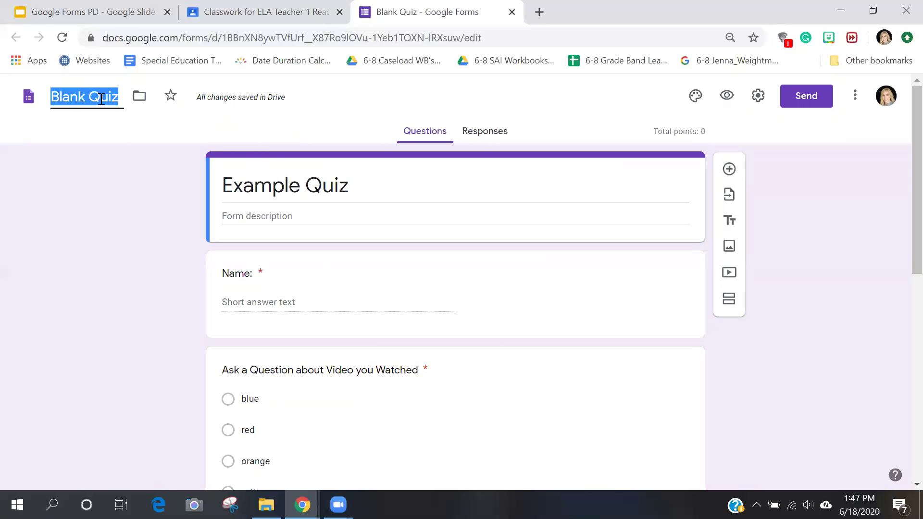
type("Example")
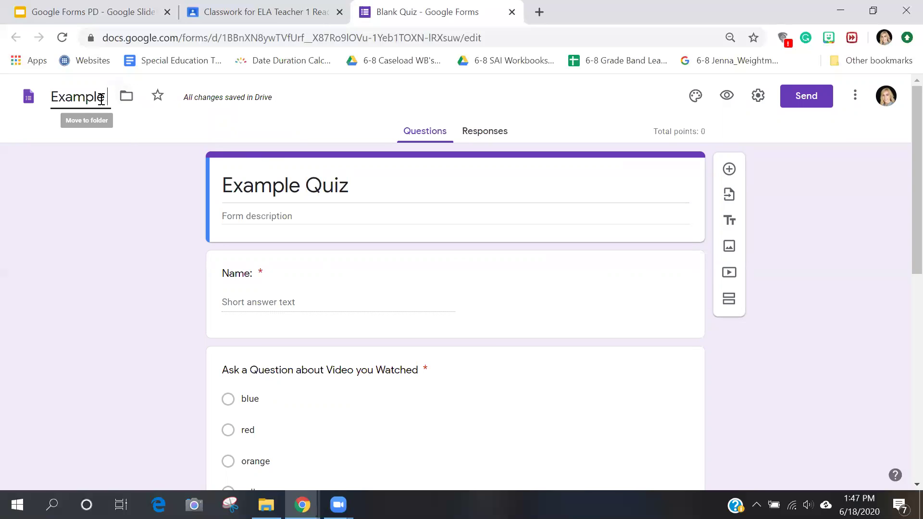
type(" Quiz")
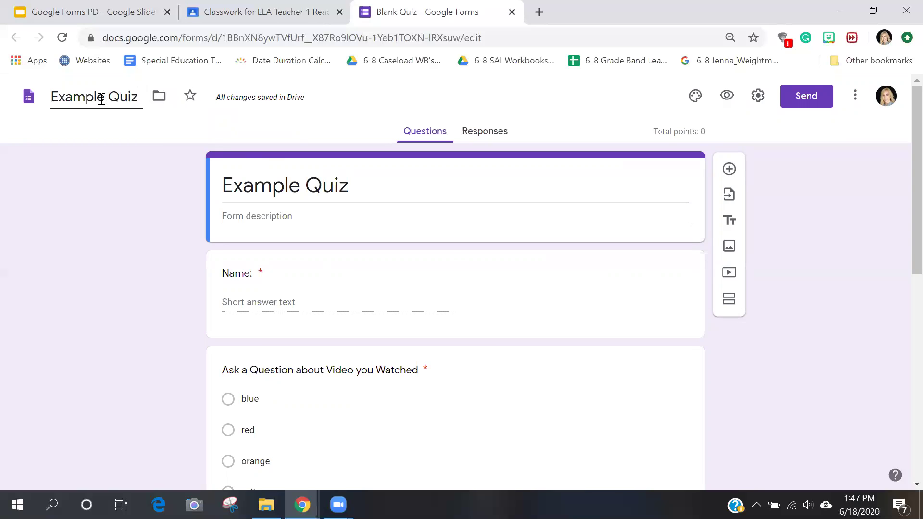
left_click(796, 200)
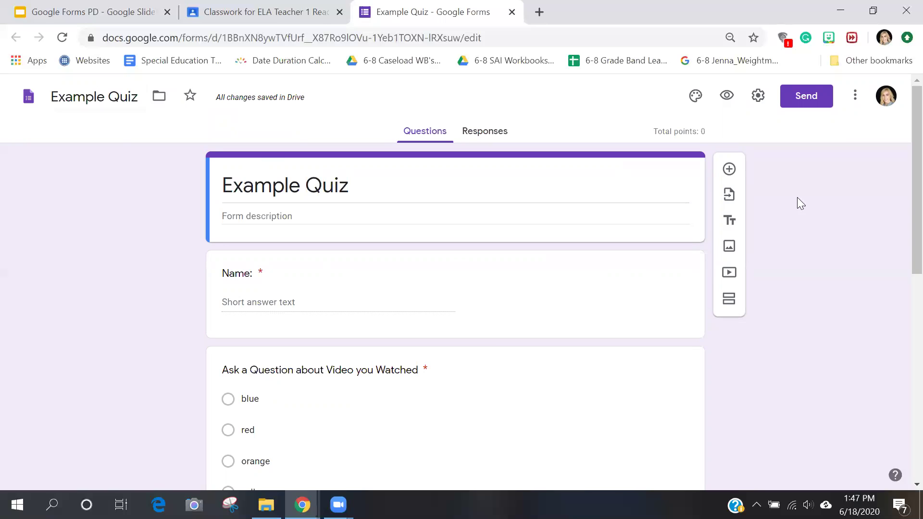
- Turn off the restriction to Inspire Charter Services users, enable collecting email addresses, and save the form settings
left_click(757, 96)
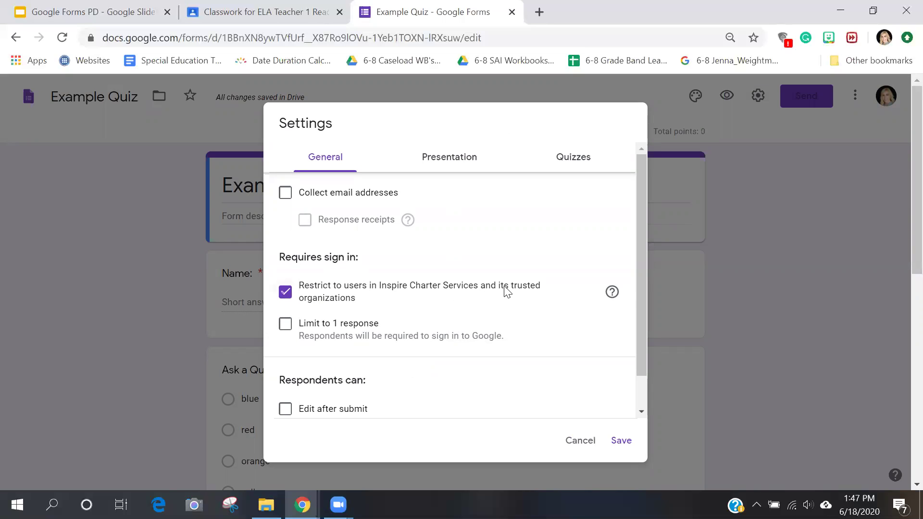
left_click(286, 293)
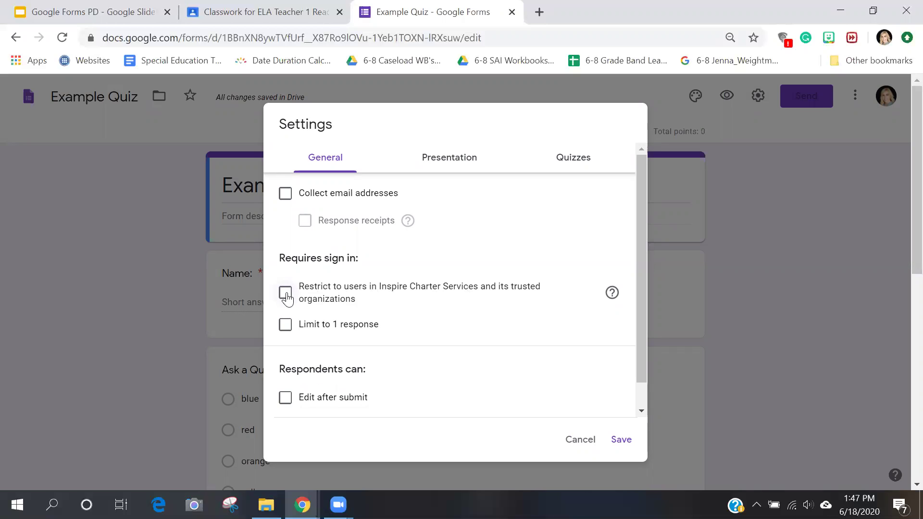
left_click(290, 199)
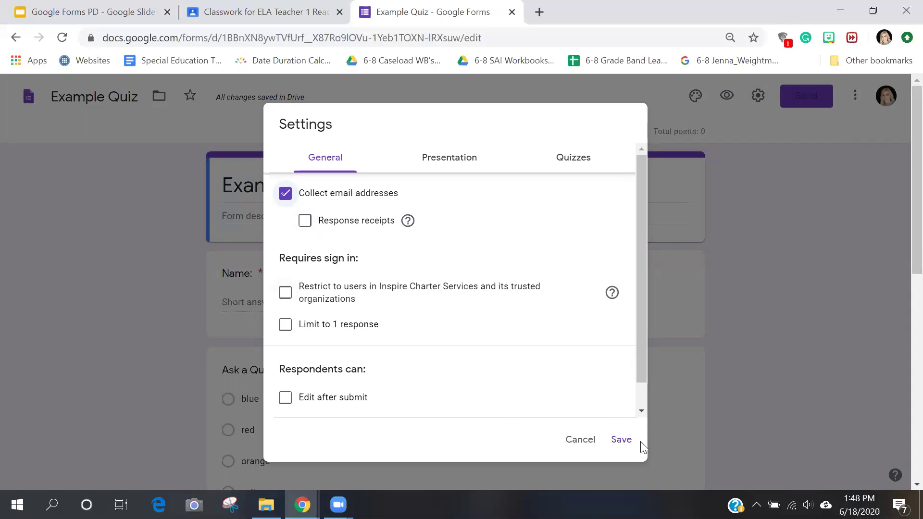
left_click(622, 441)
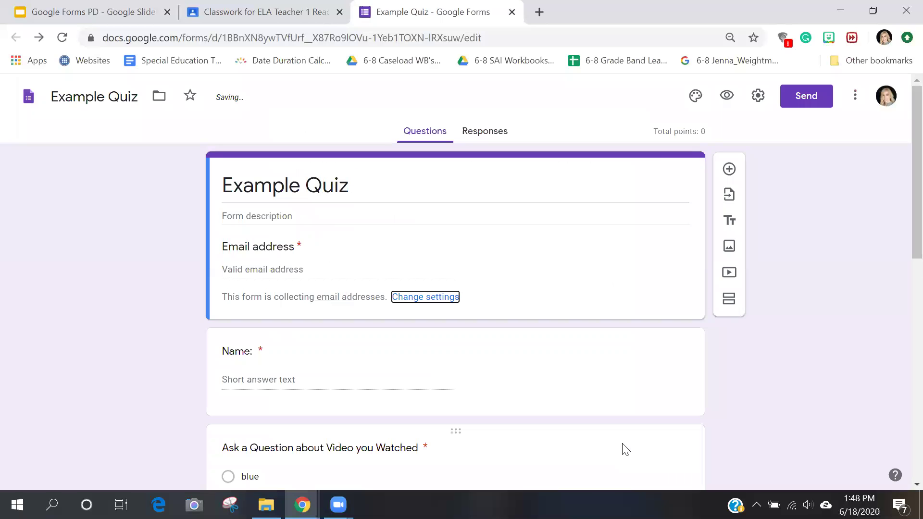
- Create a new spreadsheet named "Example Quiz (Responses)" as the destination for the form's responses
left_click(477, 139)
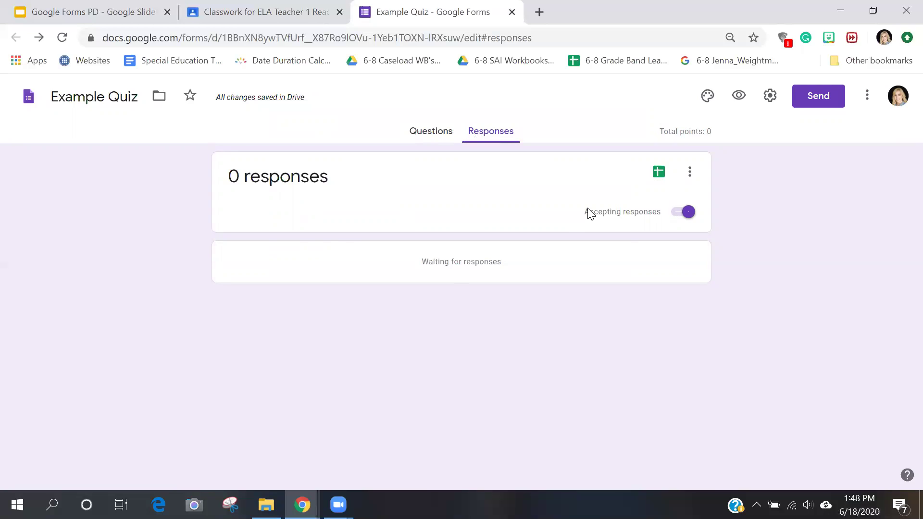
left_click(657, 171)
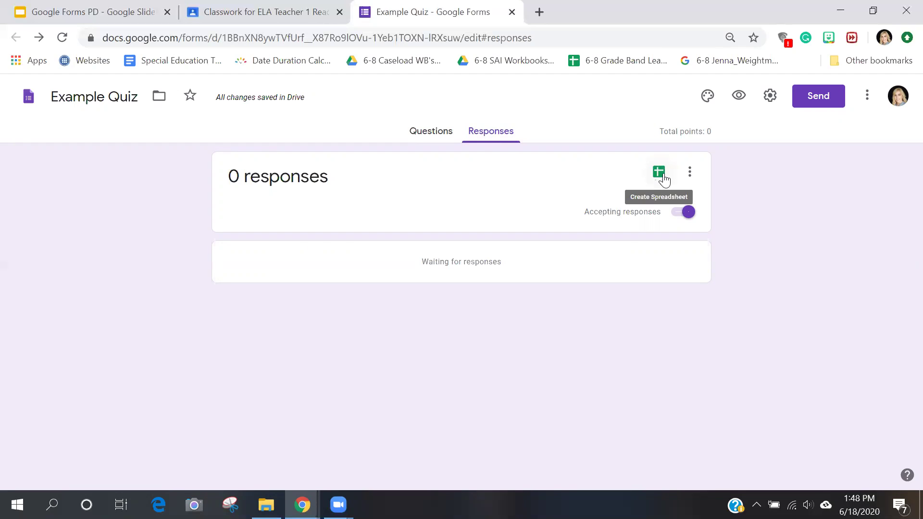
left_click(659, 172)
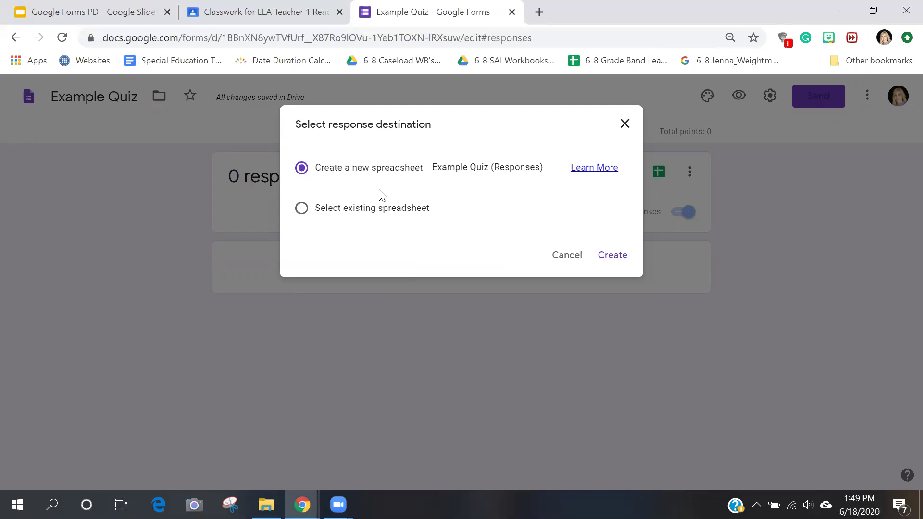
left_click(374, 208)
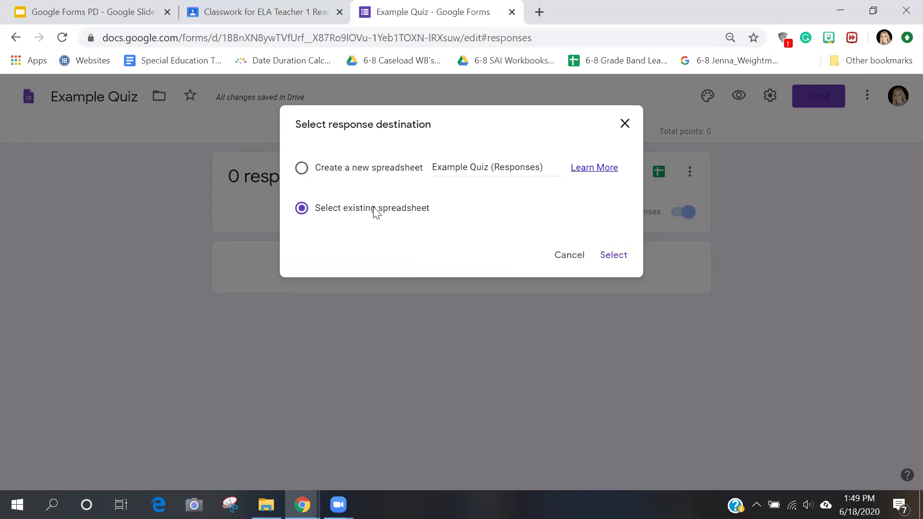
left_click(302, 168)
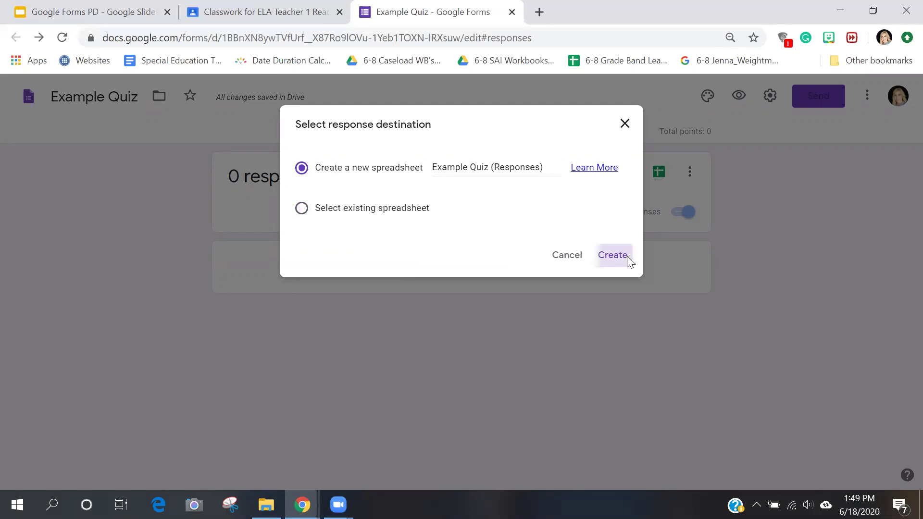
left_click(627, 256)
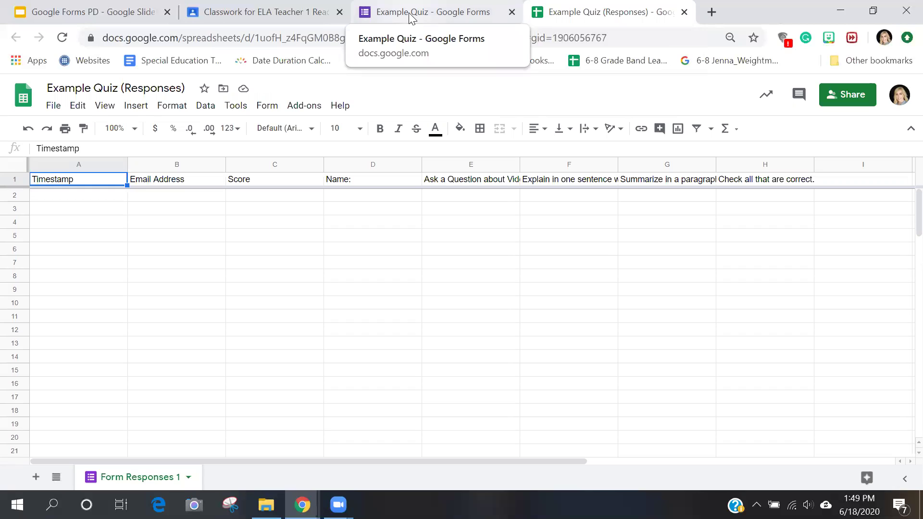
- Examine the response spreadsheet's columns, from the timestamp, email address and score through to each quiz question
left_click(76, 198)
left_click(205, 201)
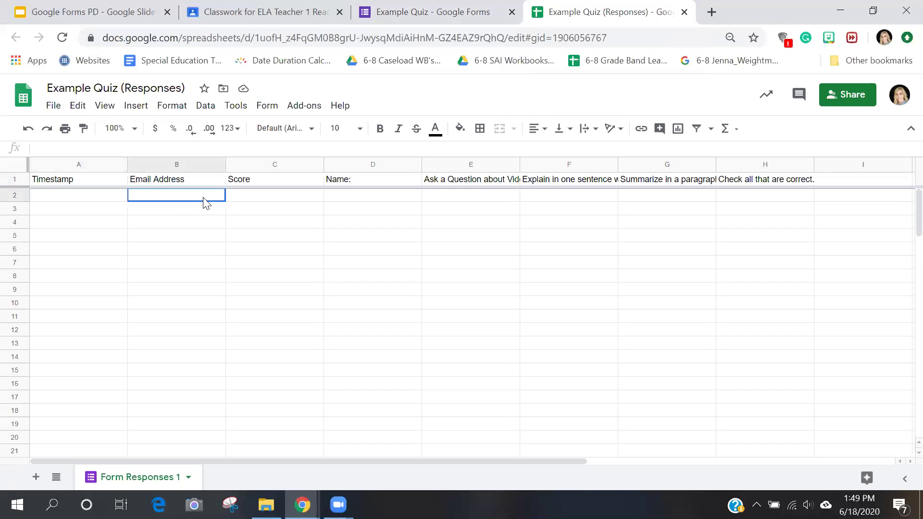
left_click(97, 206)
left_click(153, 204)
left_click(254, 207)
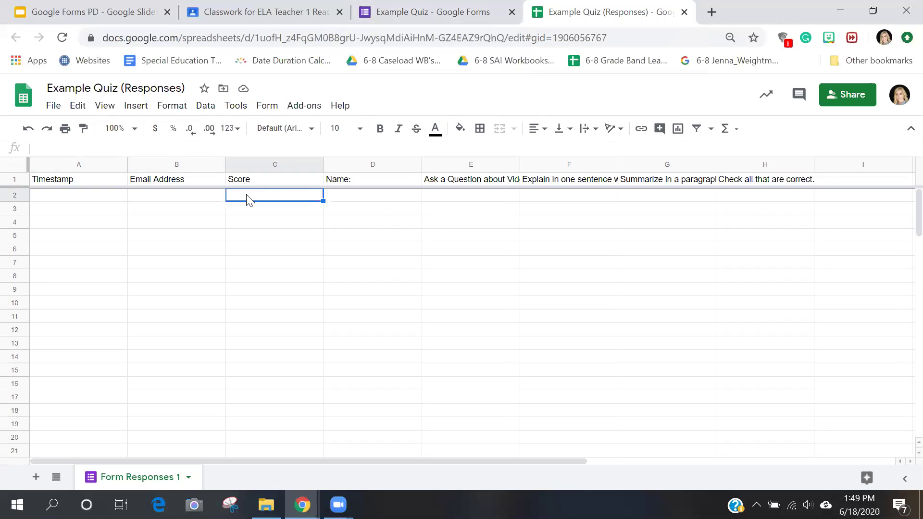
key("Tab")
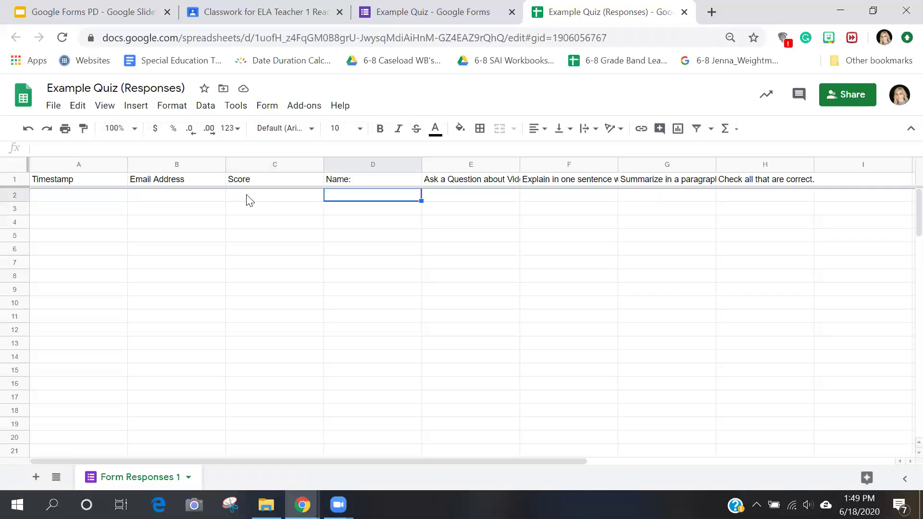
left_click(351, 184)
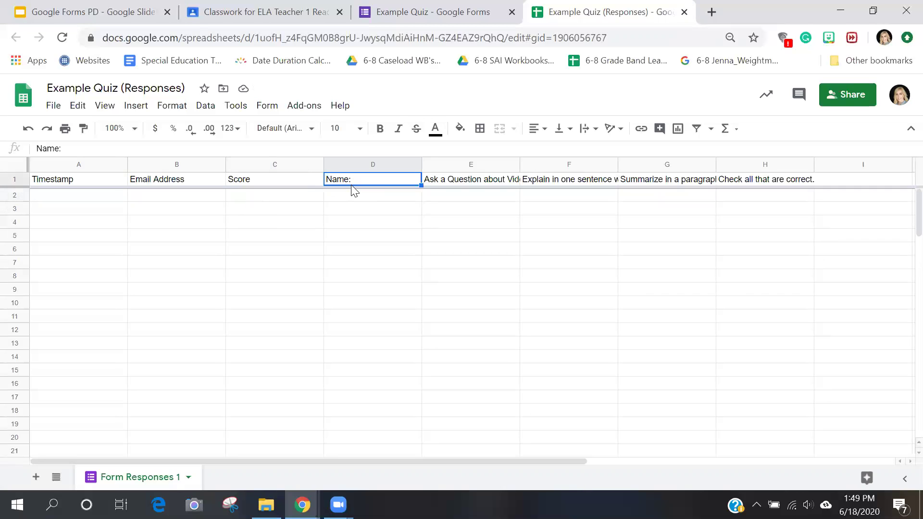
left_click(435, 179)
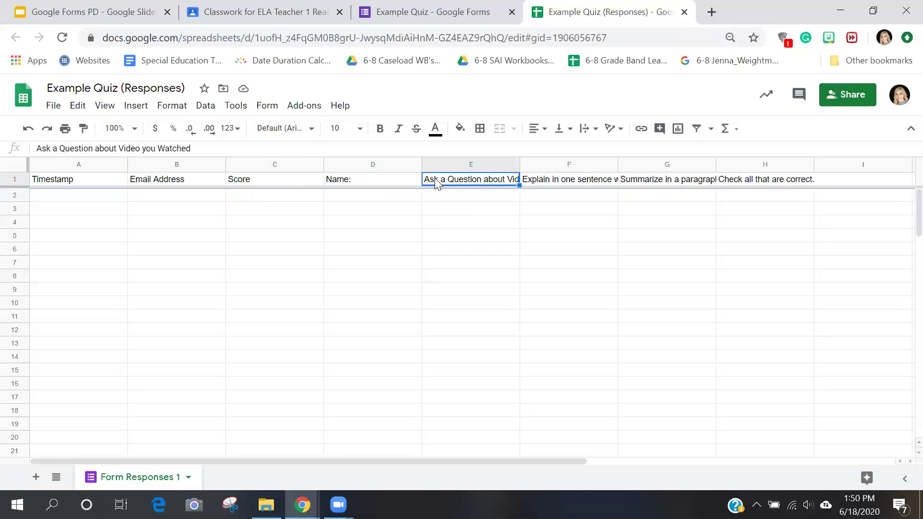
left_click(564, 185)
left_click(660, 185)
left_click(745, 189)
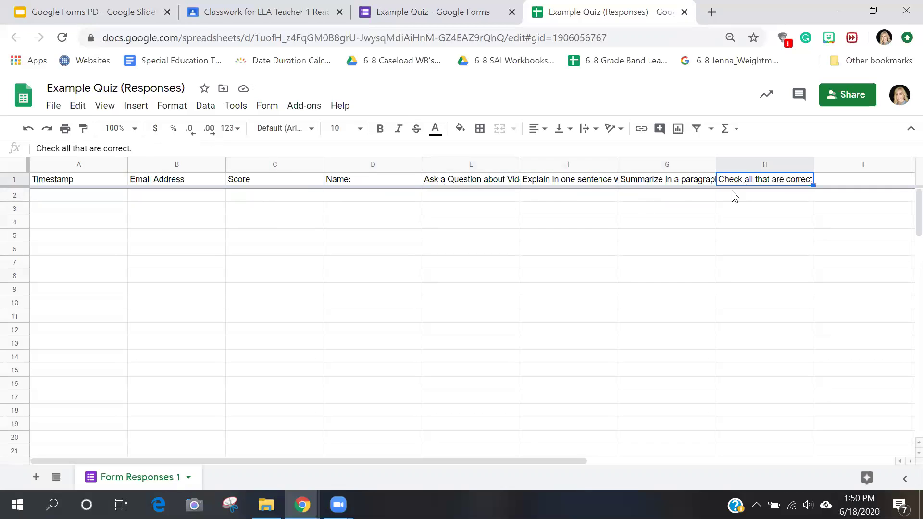
left_click(335, 207)
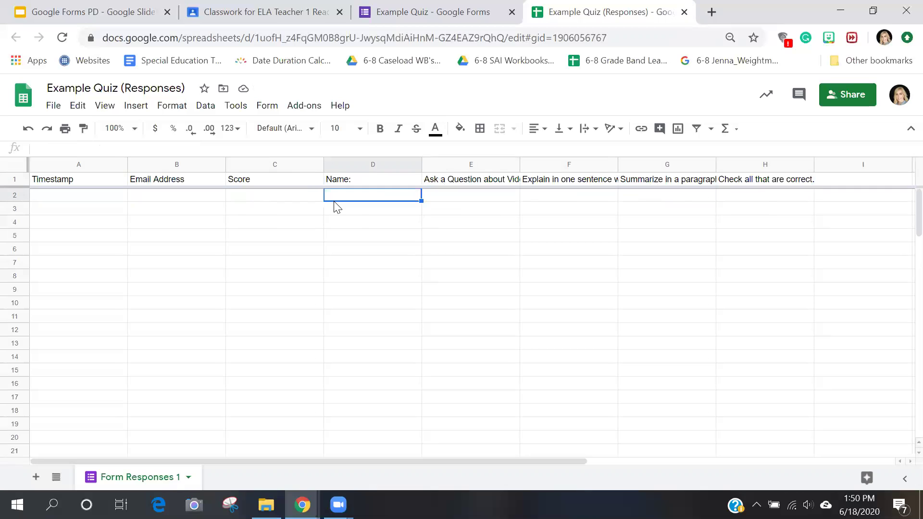
- Check the form's responses page, return to the response spreadsheet and look across row 2 under all the headers
left_click(432, 13)
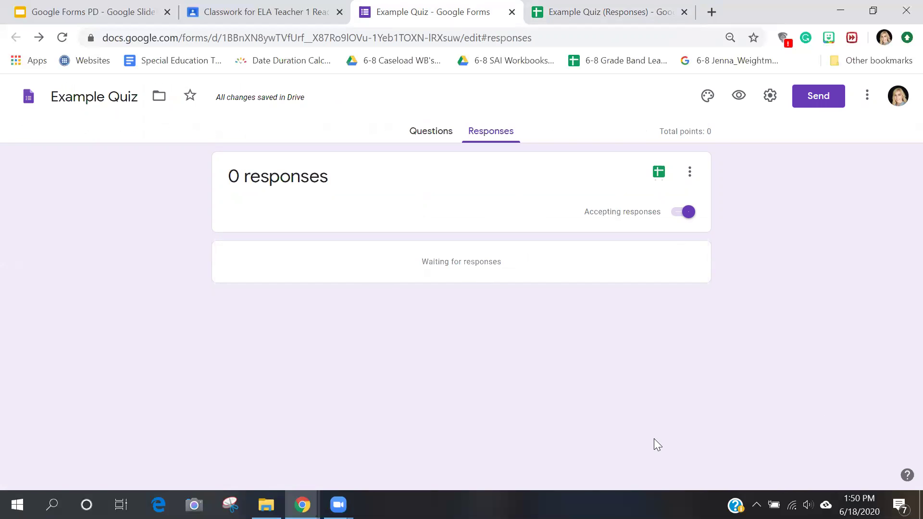
left_click(574, 23)
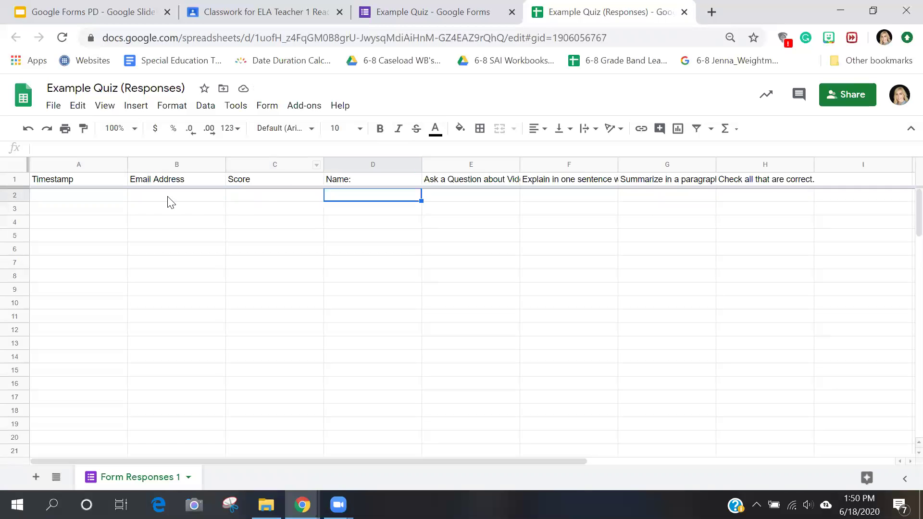
left_click(98, 201)
key("Right")
key("Right")
key("Right")
key("Right")
key("Right")
key("Right")
key("Right")
key("Right")
key("Right")
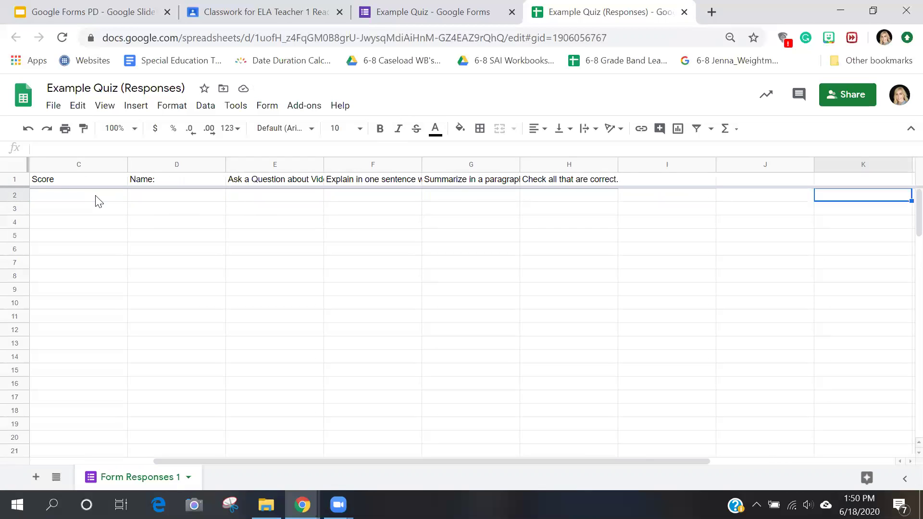
key("Left")
key("Left")
key("Left")
key("Left")
key("Left")
key("Left")
key("Left")
key("Left")
key("Left")
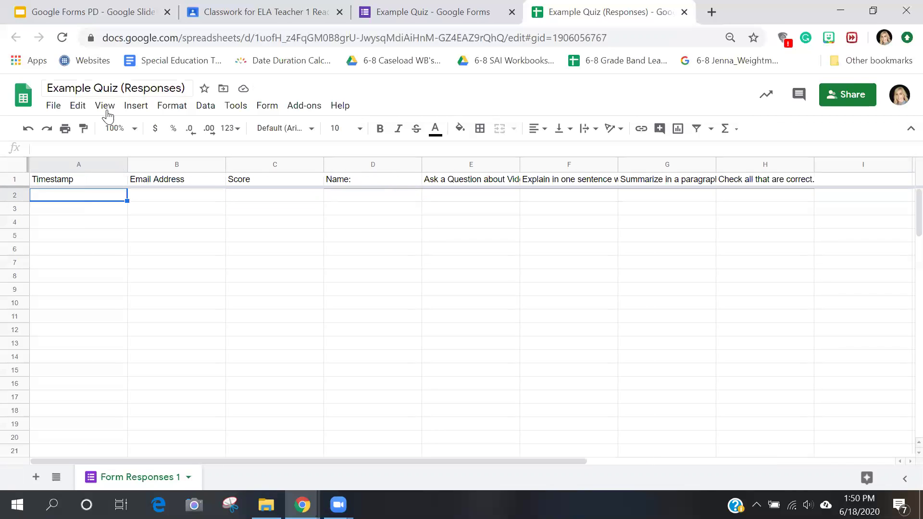
- Rename the response spreadsheet as "ELA 1 Class"
left_click(100, 90)
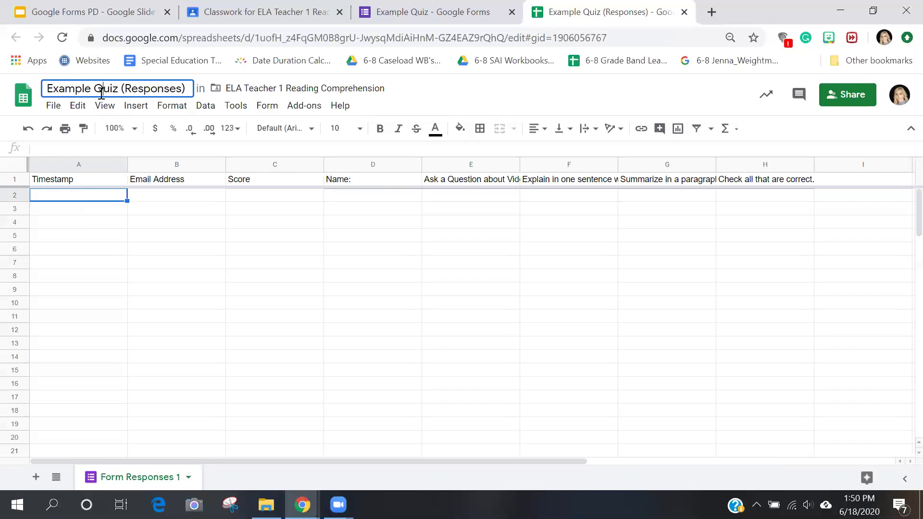
type("ELA 1")
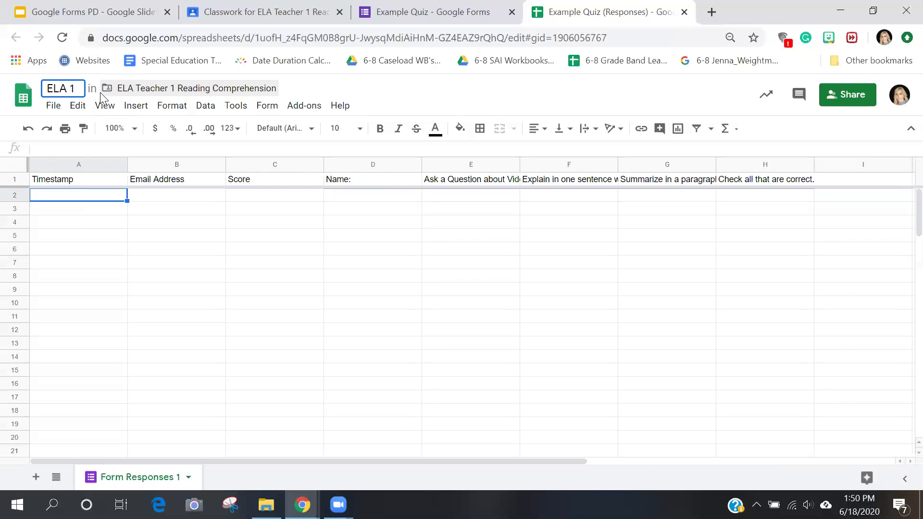
type("Class")
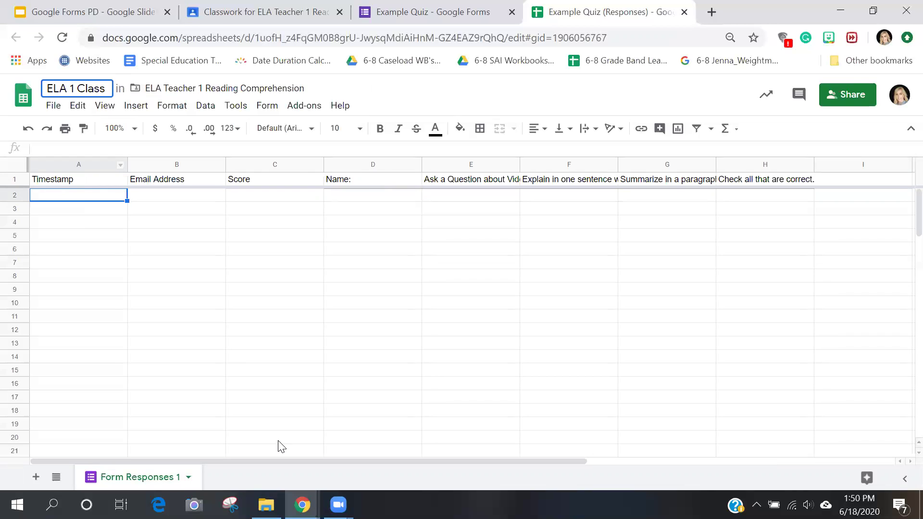
- Rename the form responses sheet inside the spreadsheet as "Example Quiz"
left_click(149, 482)
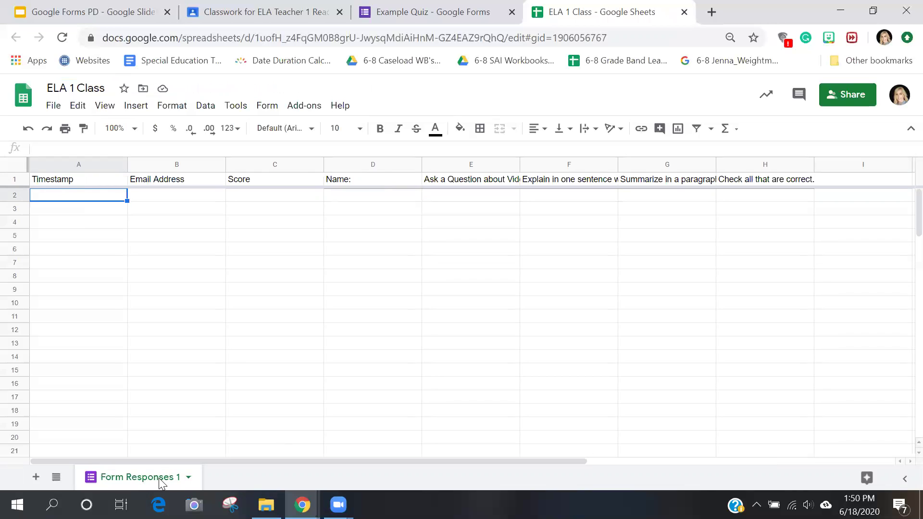
double_click(158, 478)
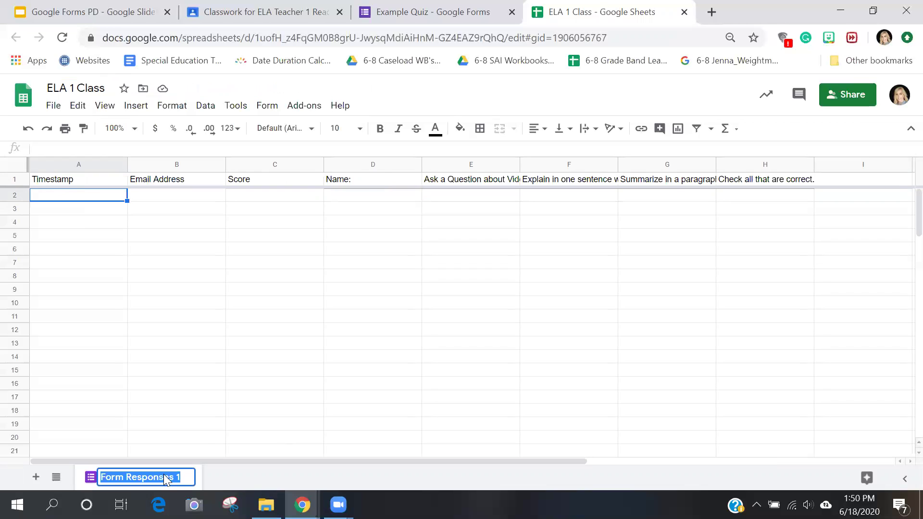
type("Exa")
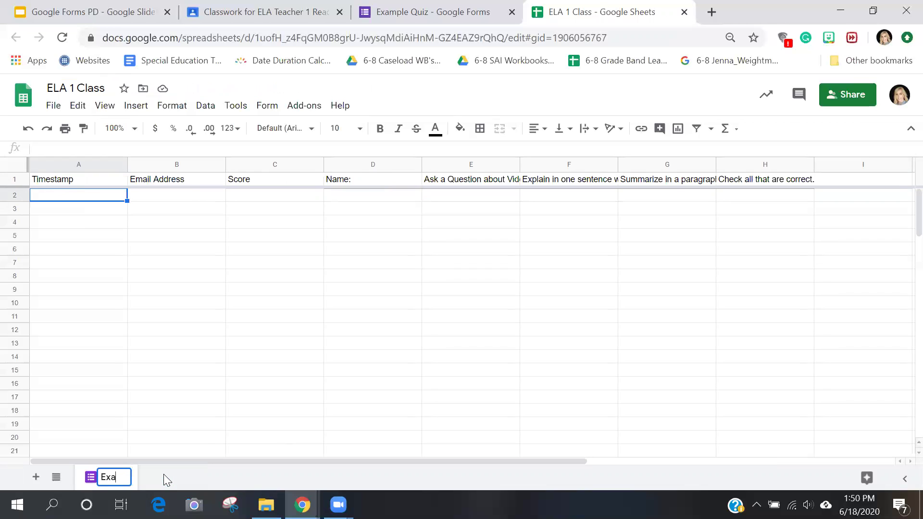
type("mple Quiz")
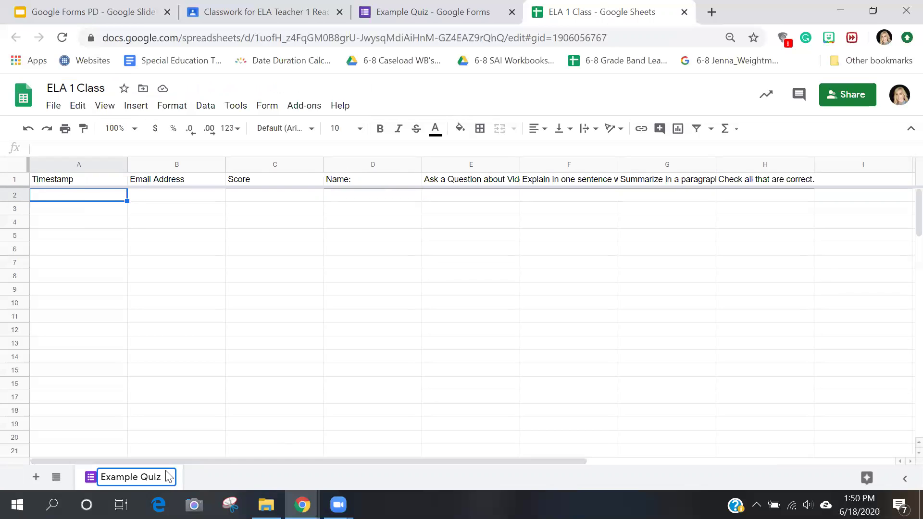
key("Return")
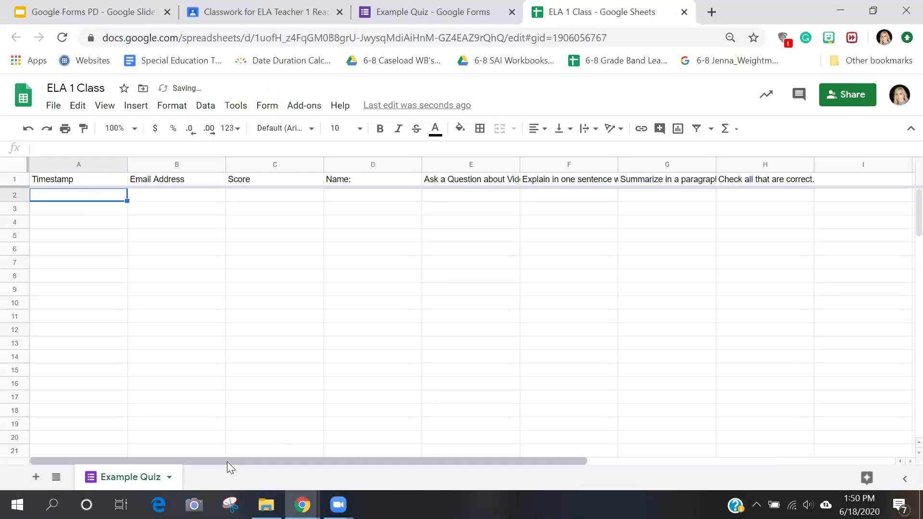
- Switch back to the Classroom assignment draft, dismiss its open attachment options and recheck the Example Quiz form's responses page
left_click(409, 14)
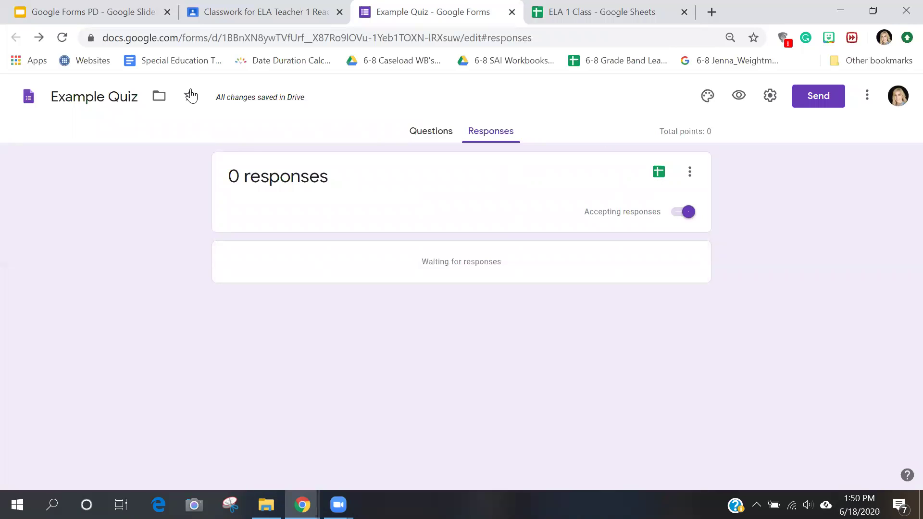
left_click(237, 15)
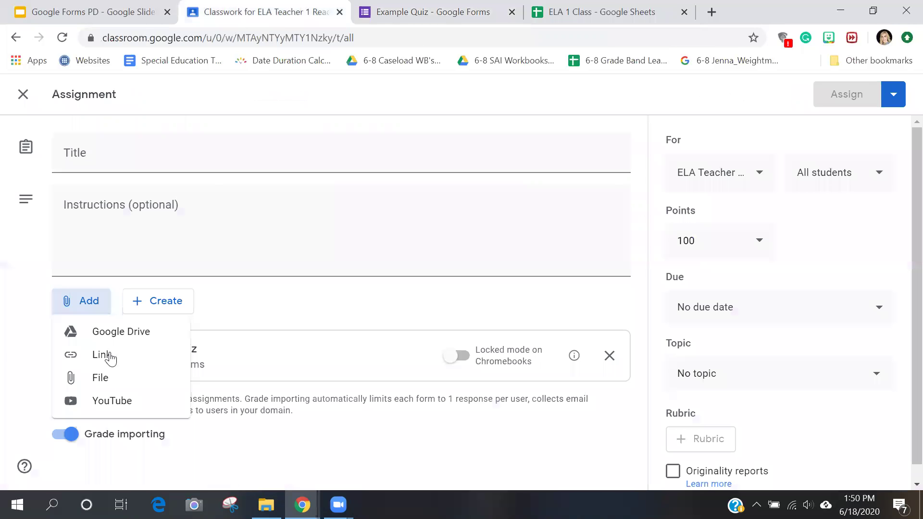
left_click(334, 313)
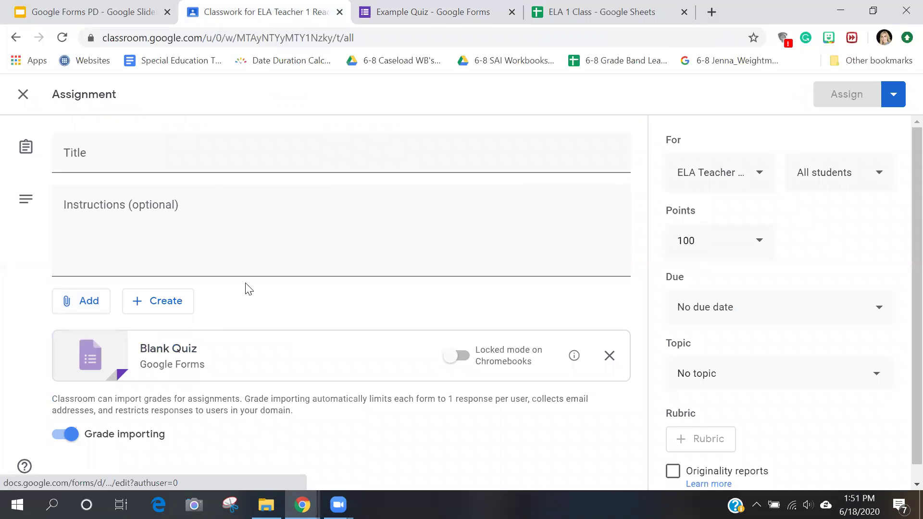
left_click(430, 21)
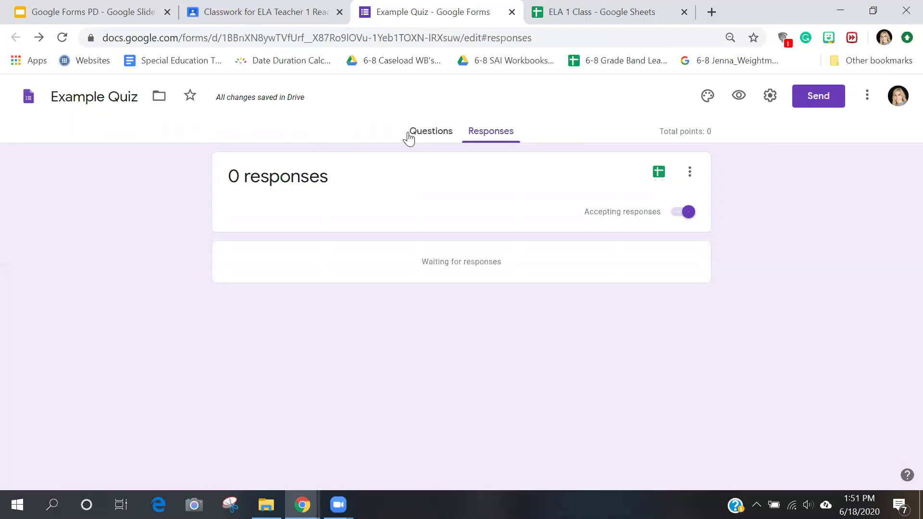
left_click(288, 21)
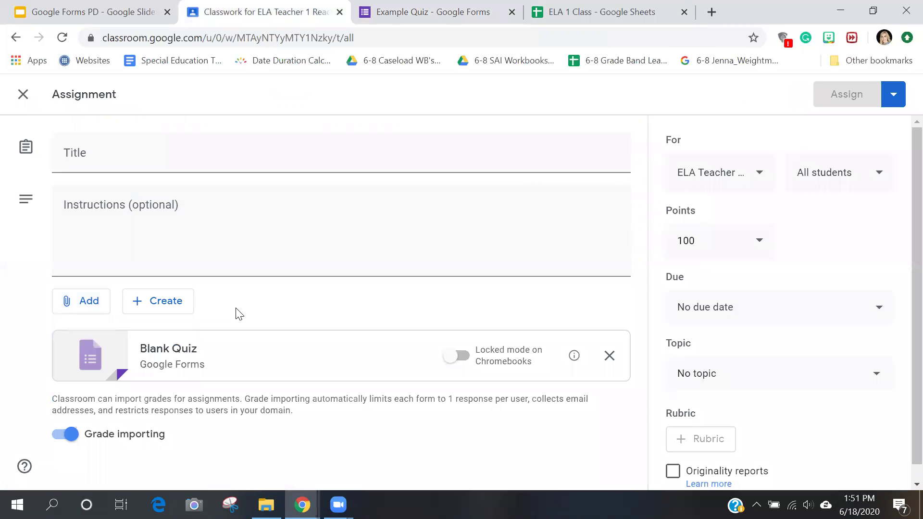
- Enter "Fill out this Google Form" as the assignment's instructions and "Example Quiz" as its title
left_click(182, 223)
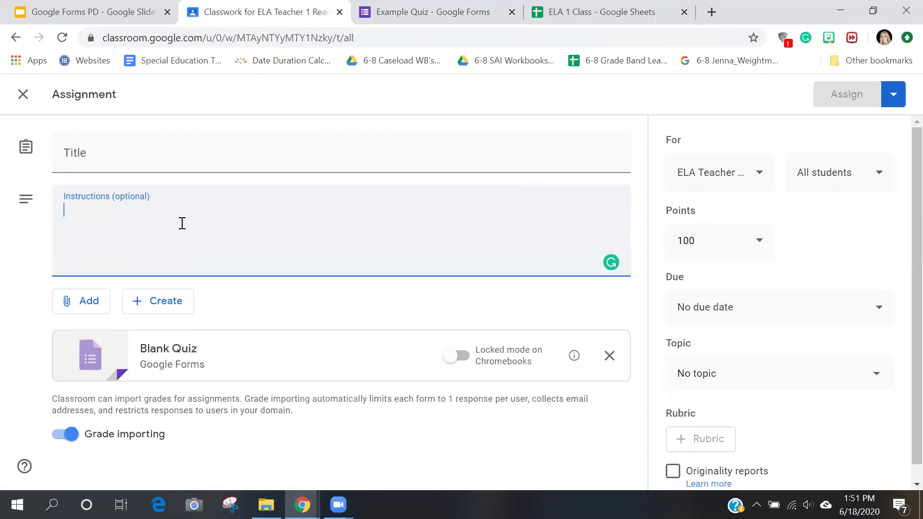
type("Fill out this Google Form")
left_click(107, 152)
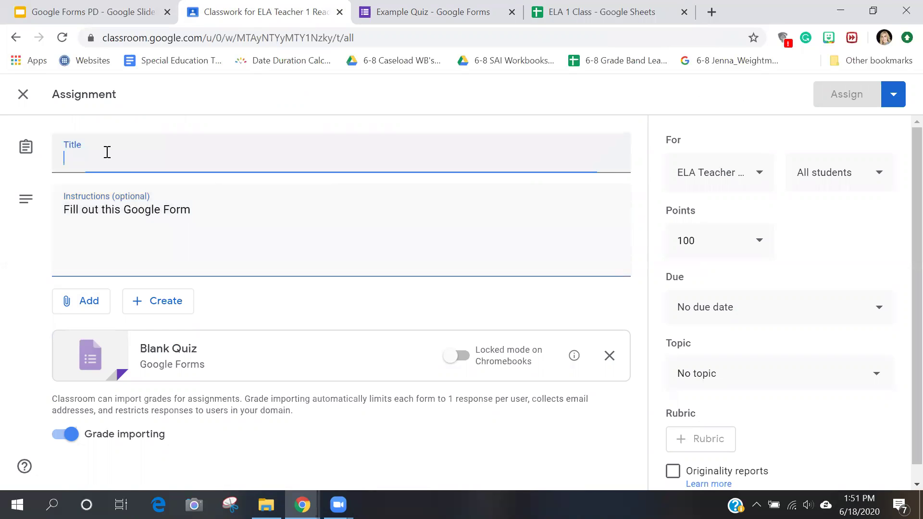
type("e")
key("BackSpace")
type("Example Quiz")
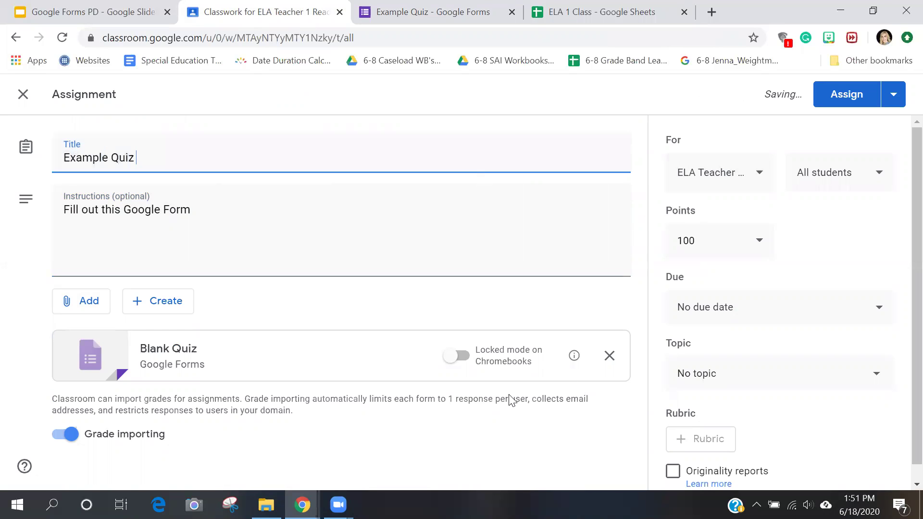
- Assign the Example Quiz to all students of the class and expand its entry in the classwork list
left_click(455, 361)
left_click(456, 361)
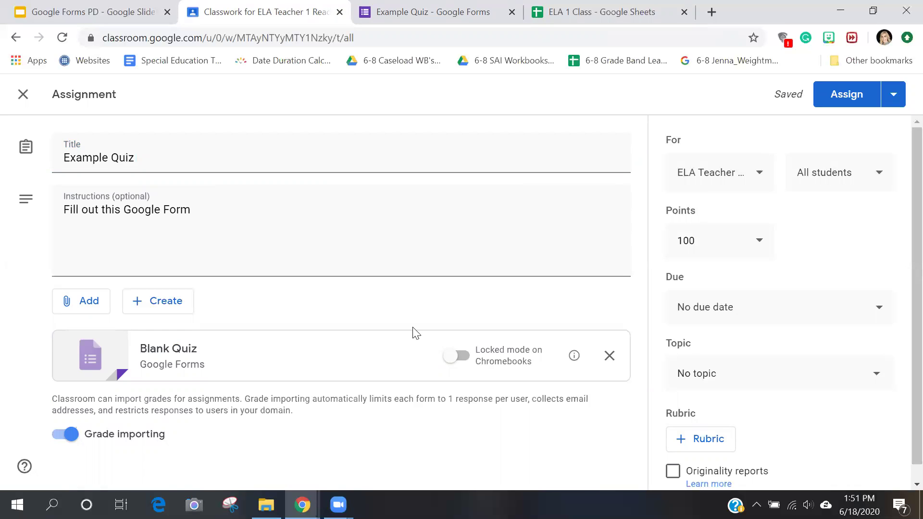
left_click(835, 95)
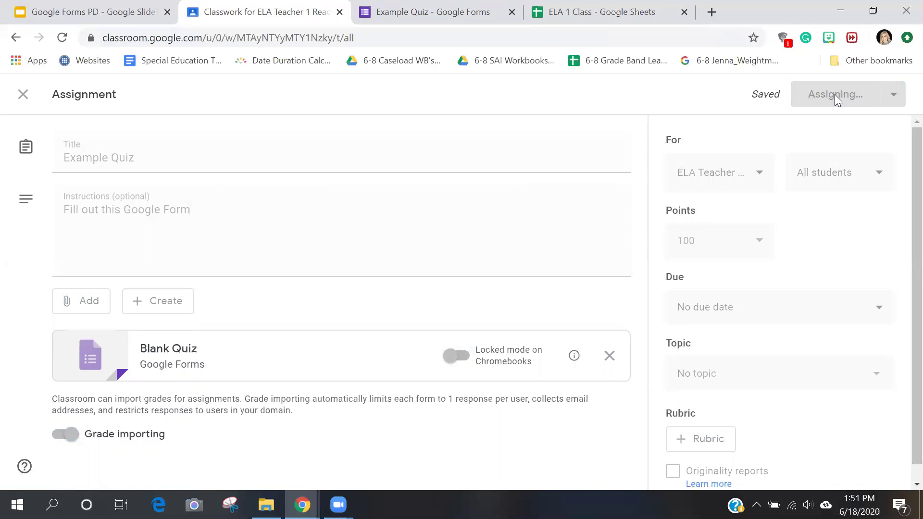
left_click(331, 208)
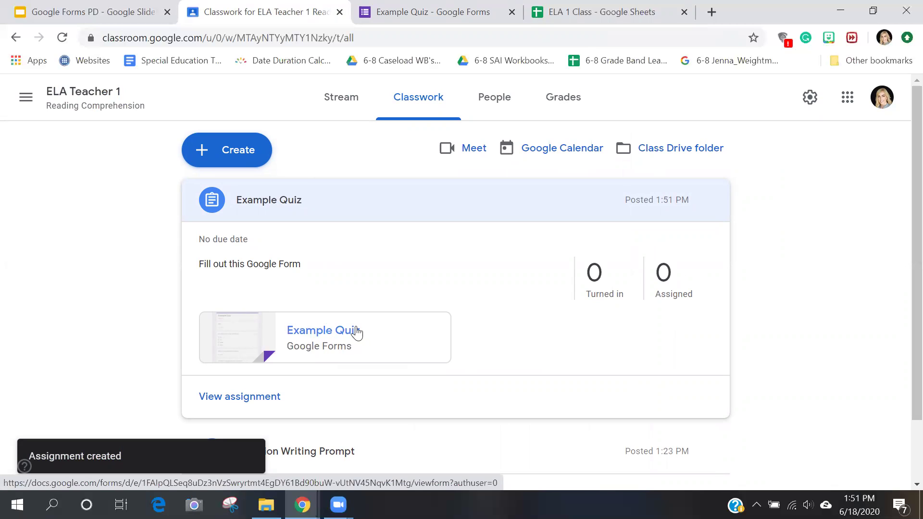
- Close the Example Quiz form and return to the Classroom classwork page
left_click(434, 6)
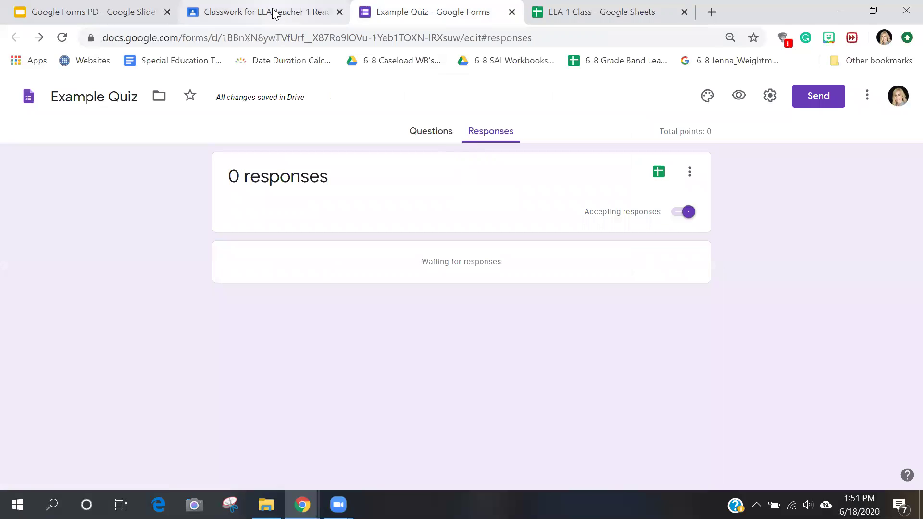
left_click(511, 12)
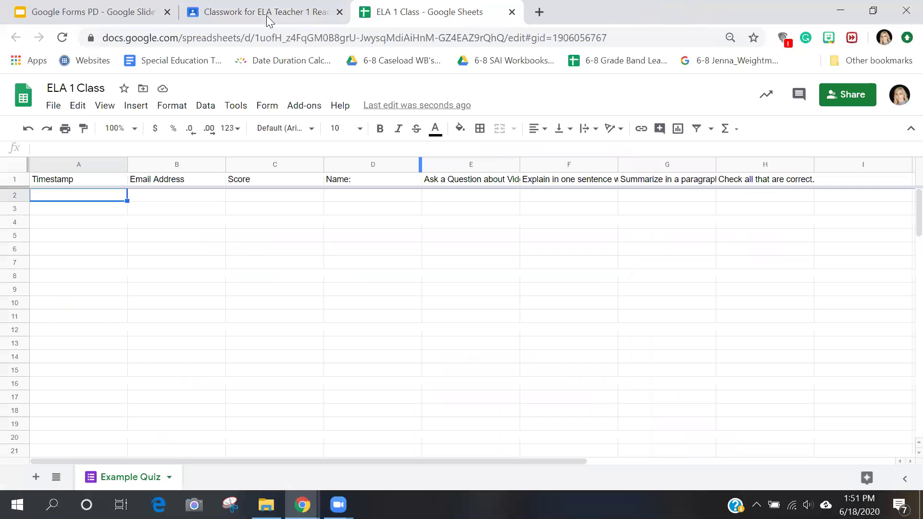
left_click(267, 15)
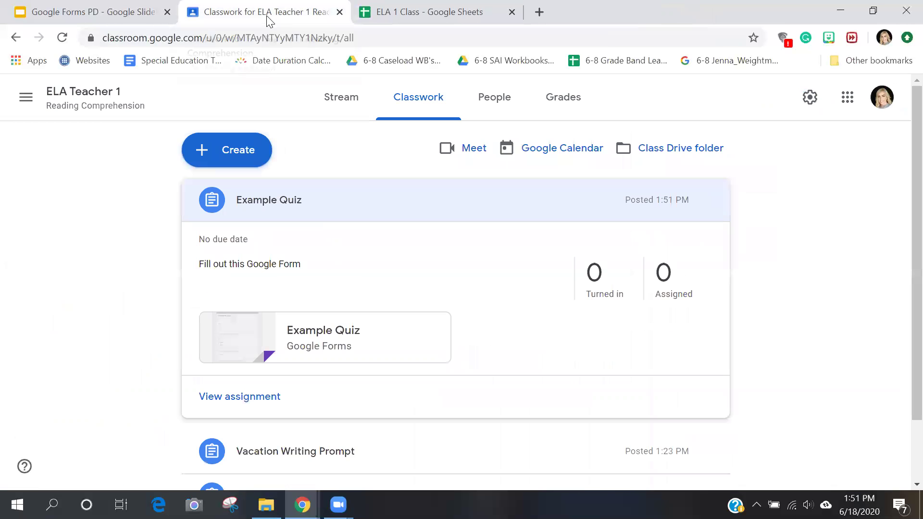
- Create another quiz assignment in Classroom and open its attached Blank Quiz form
left_click(260, 164)
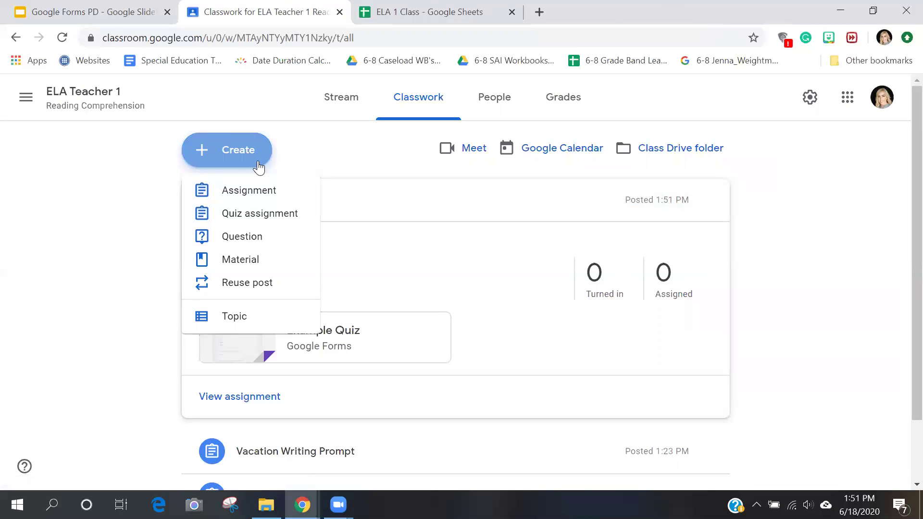
left_click(262, 217)
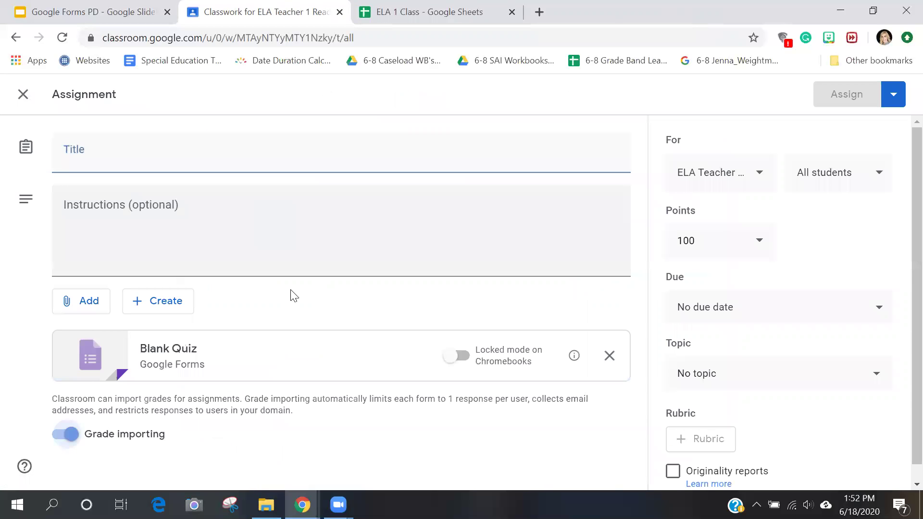
left_click(188, 361)
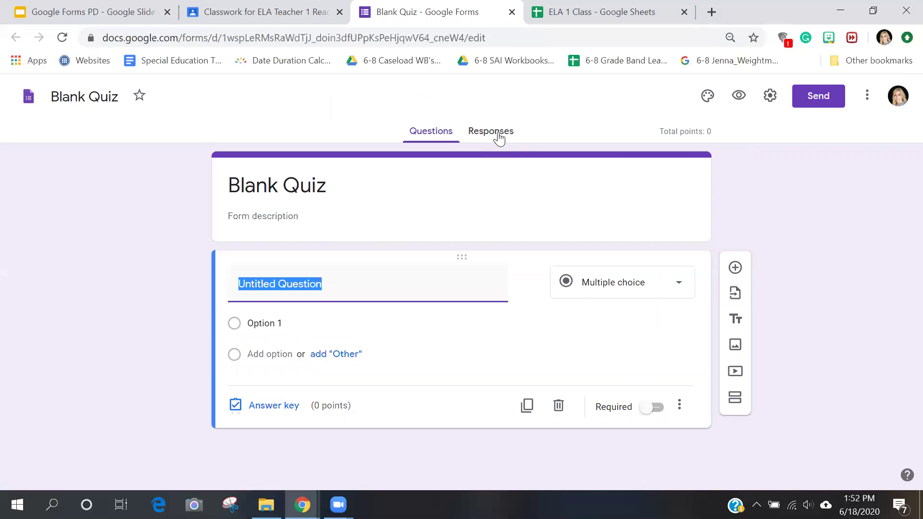
- Turn the first question into a required short-answer question reading "Name:"
type("Nam")
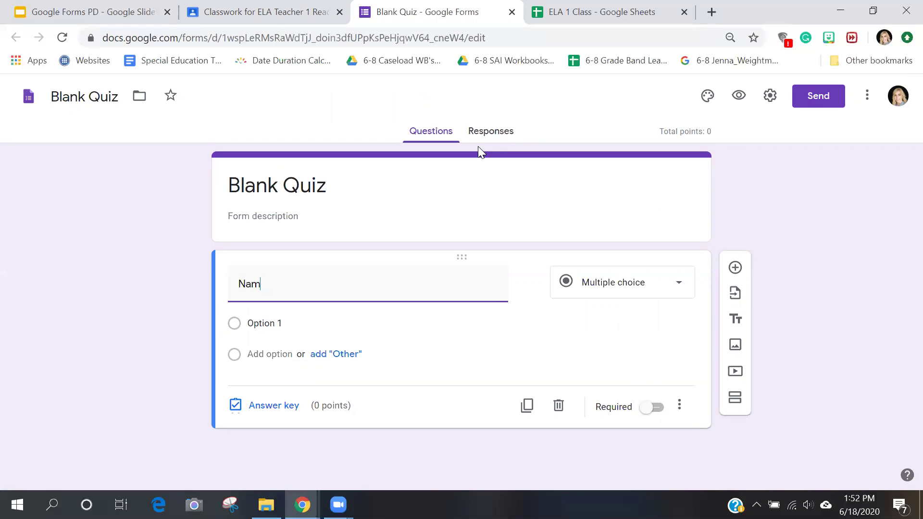
type("e:")
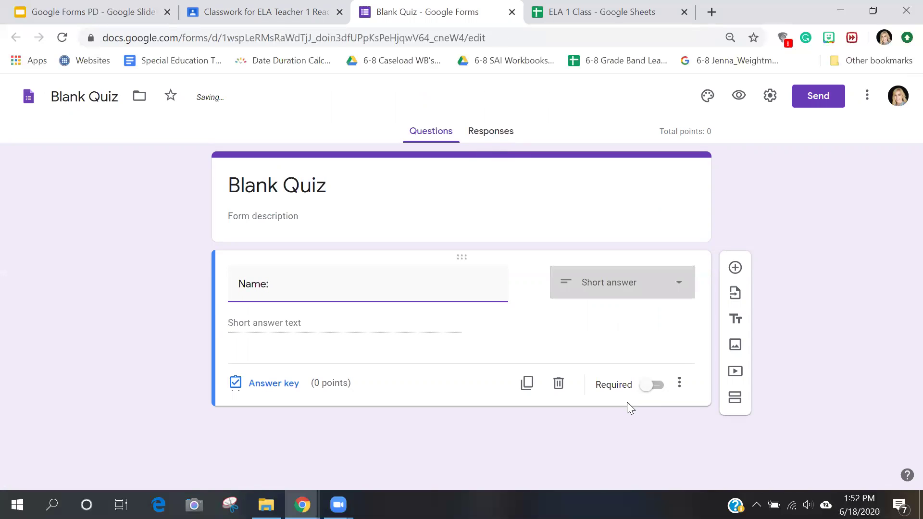
left_click(655, 384)
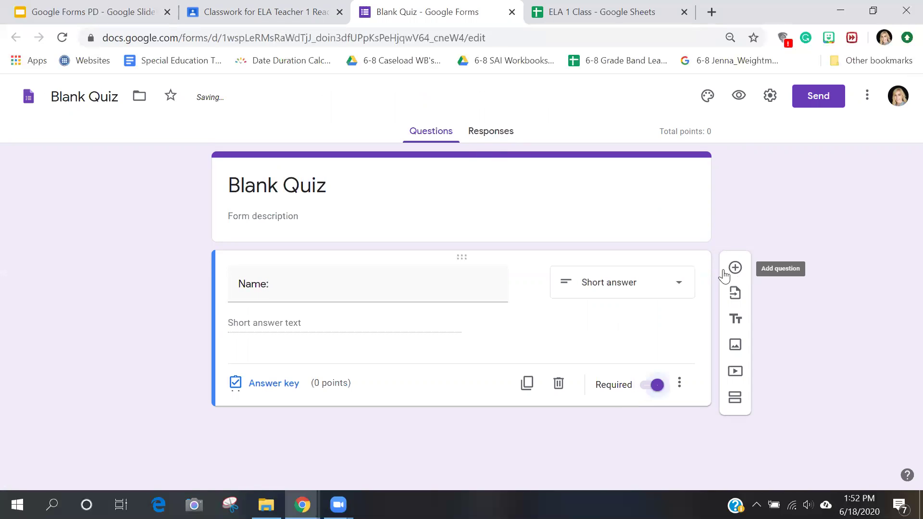
- Change the form's title to "Example Quiz 2"
left_click(282, 188)
type("Exa")
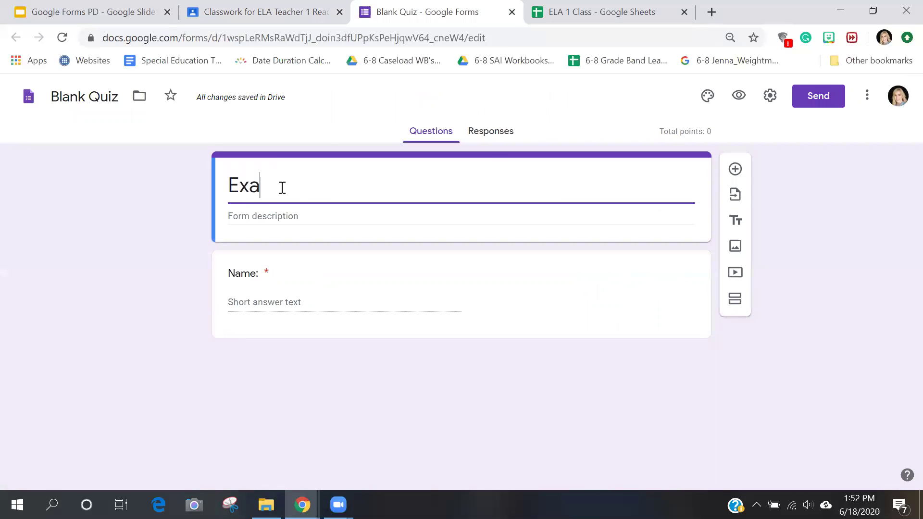
type("mple Quiz 2")
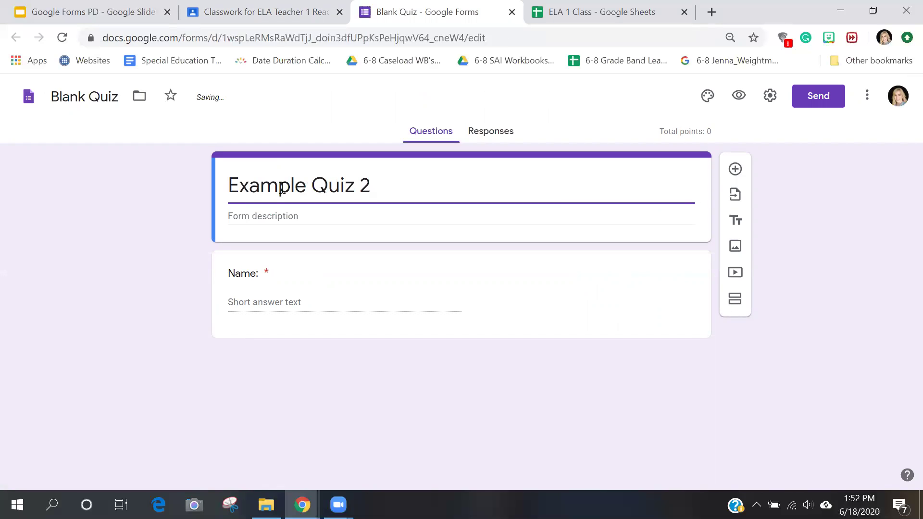
- Send the new quiz's responses to the existing spreadsheet "ELA 1 Class"
left_click(495, 131)
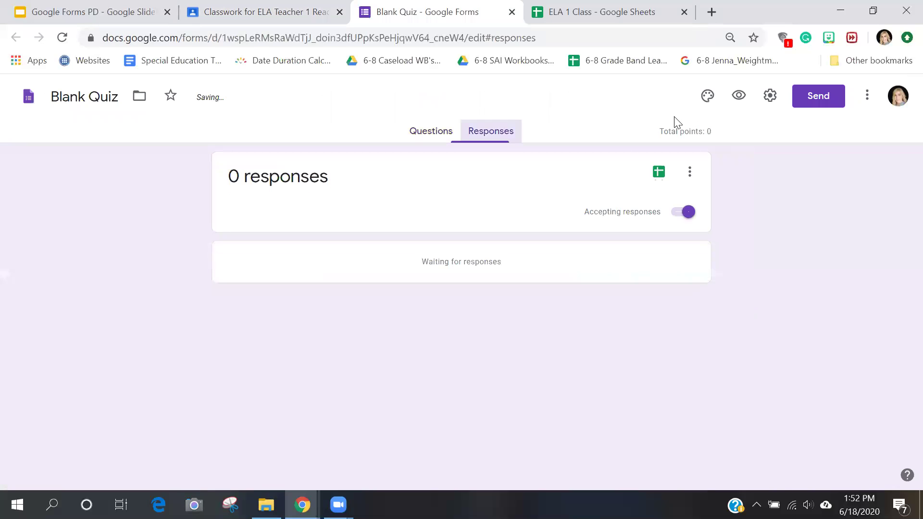
left_click(660, 173)
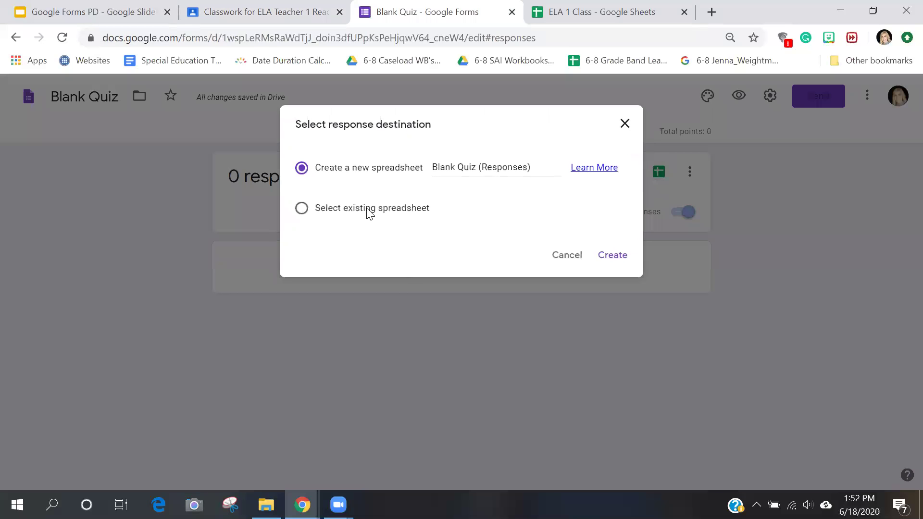
left_click(301, 209)
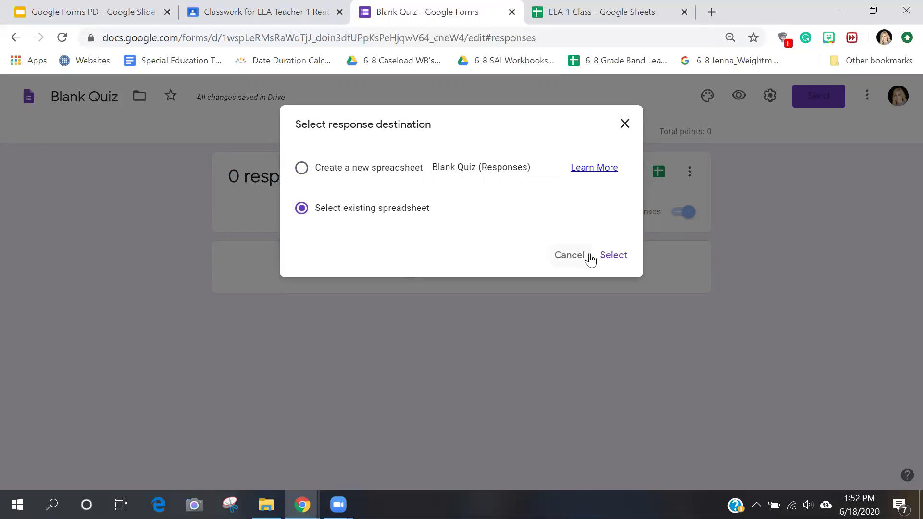
left_click(612, 259)
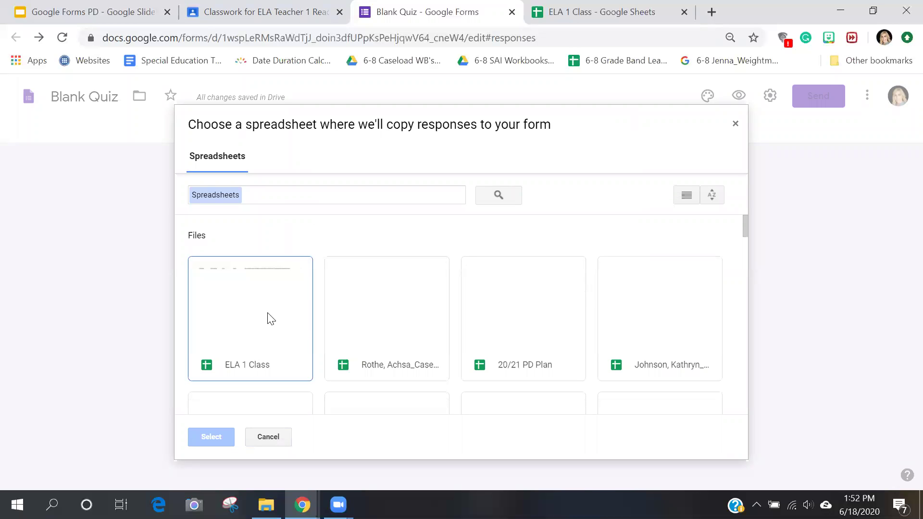
left_click(263, 353)
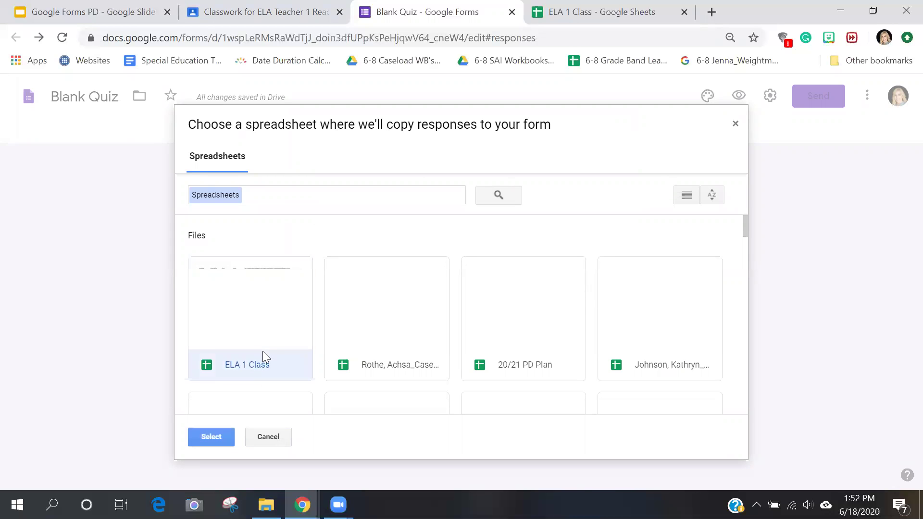
double_click(263, 358)
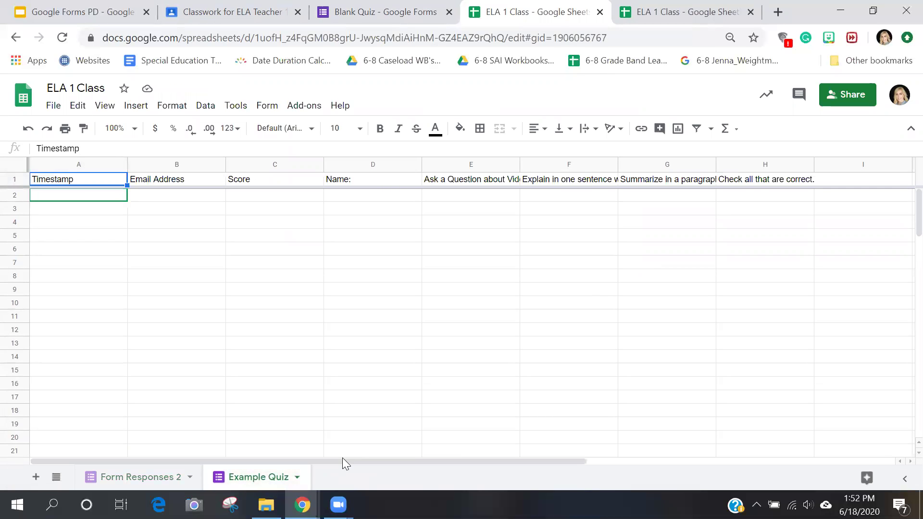
- Rename the new form responses sheet in the ELA 1 Class spreadsheet as "Example Quiz 2"
left_click(142, 477)
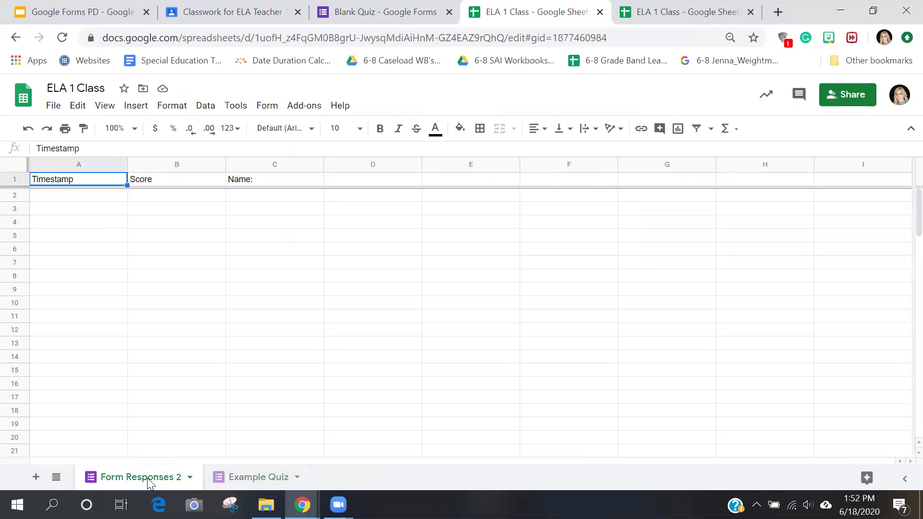
double_click(147, 478)
type("E")
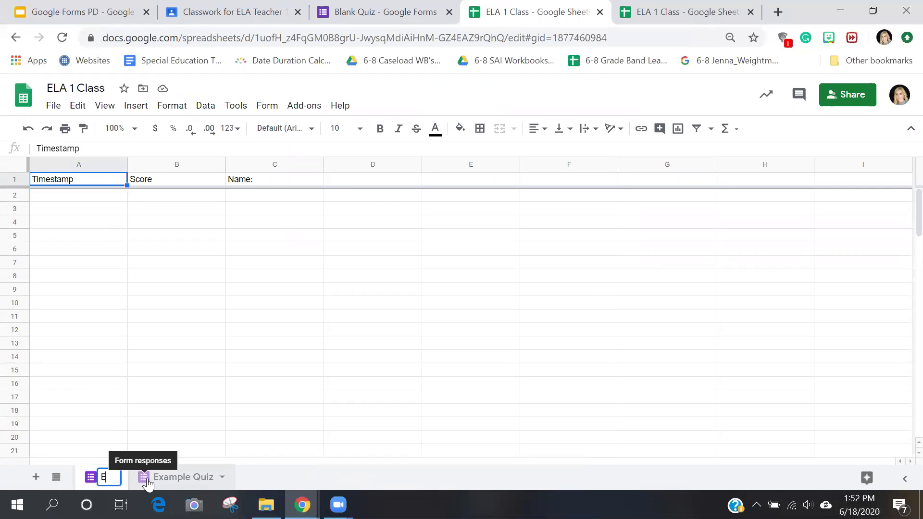
type("xample Quiz 2")
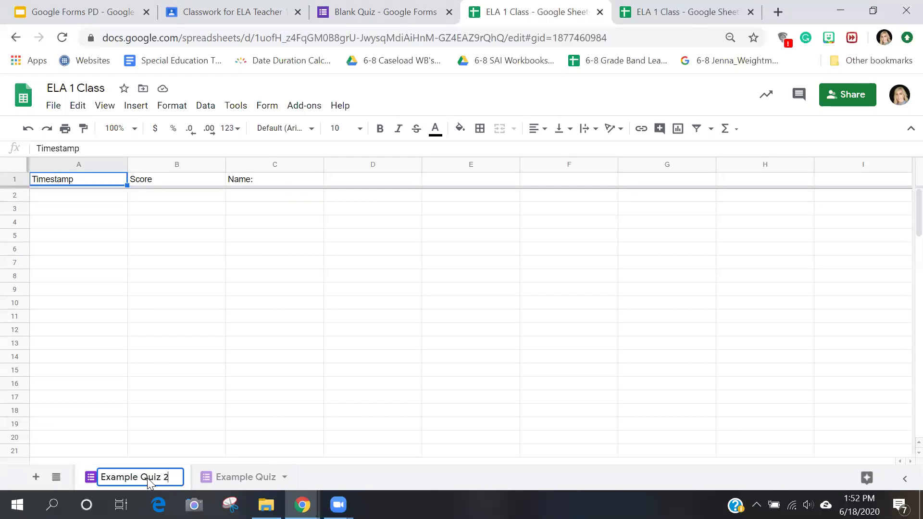
left_click(224, 448)
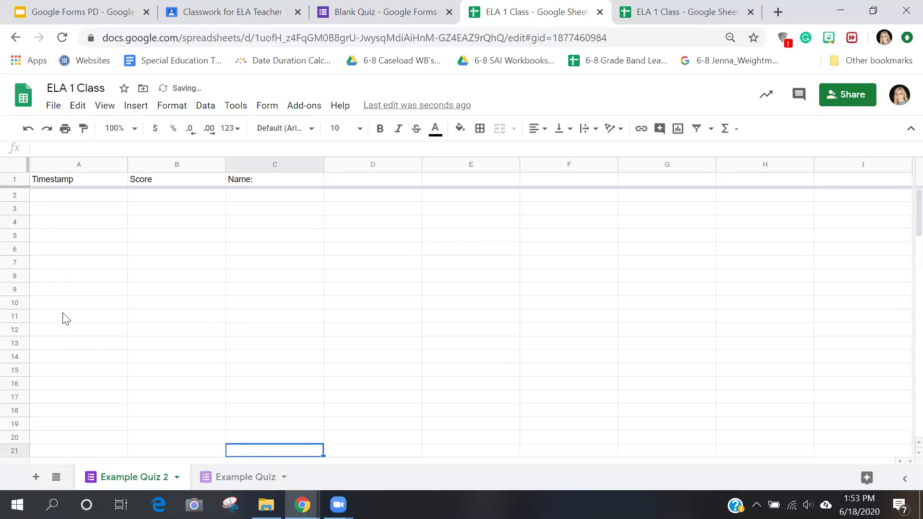
- Return to the second quiz form's responses page and switch to the Google Slides presentation's "Additional Videos and Resources" slide
left_click(438, 16)
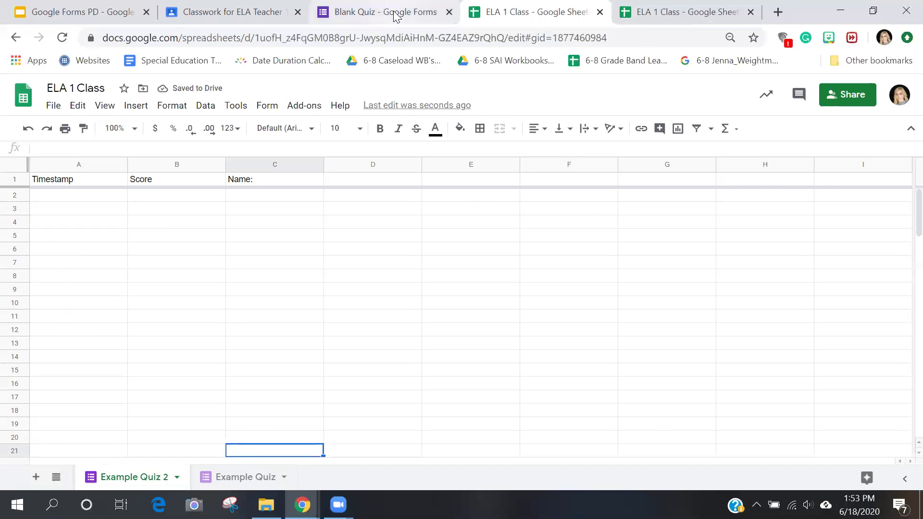
left_click(512, 17)
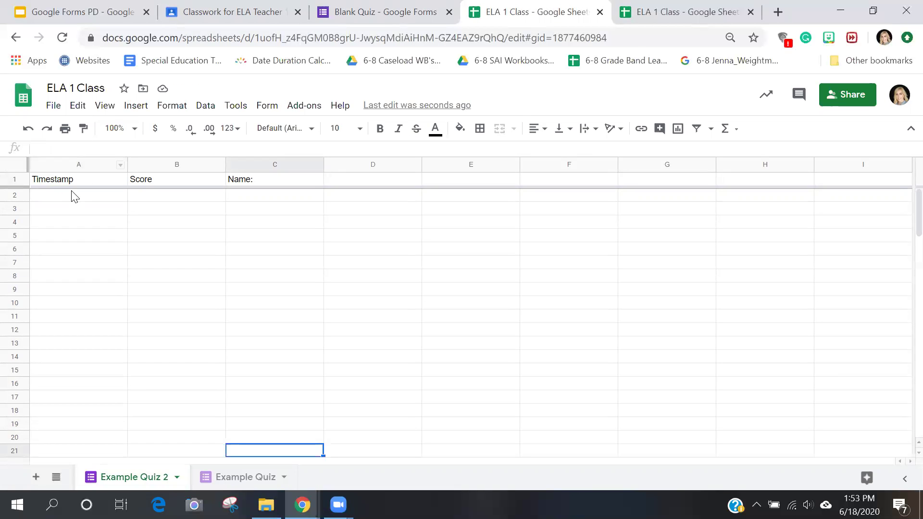
left_click(359, 7)
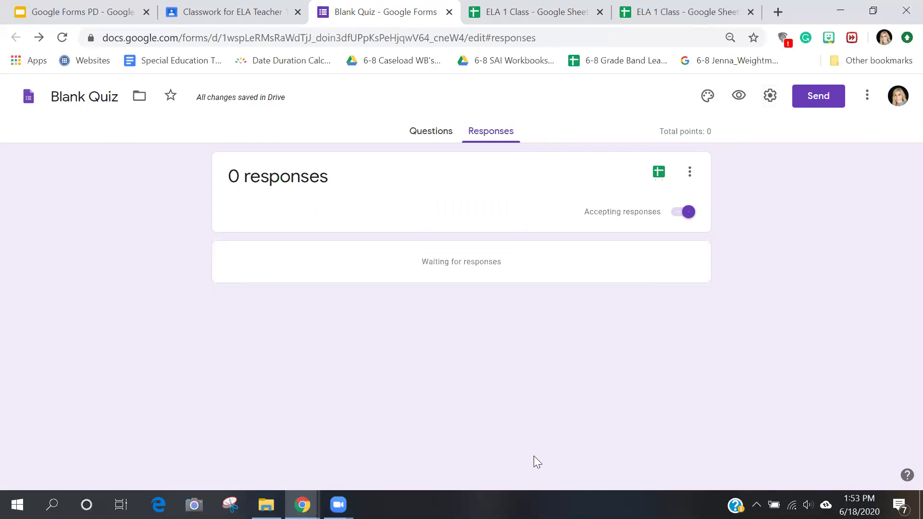
key("alt+Tab")
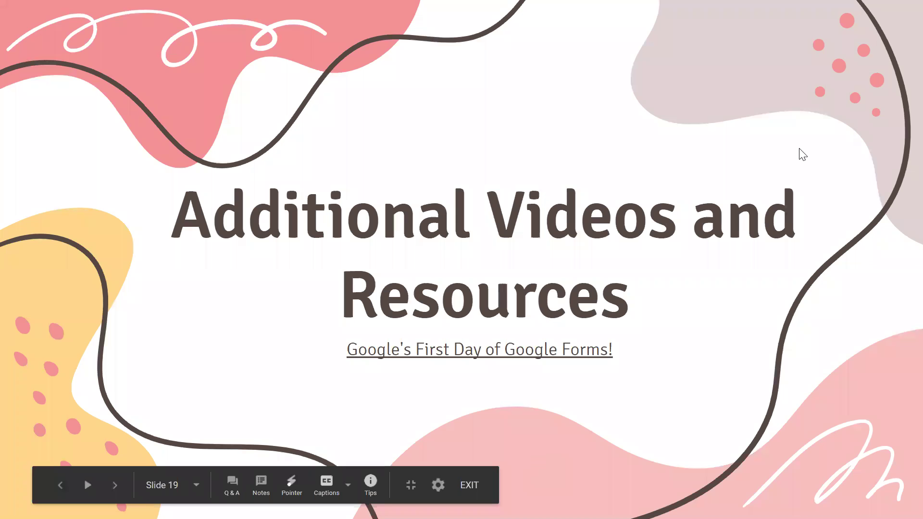